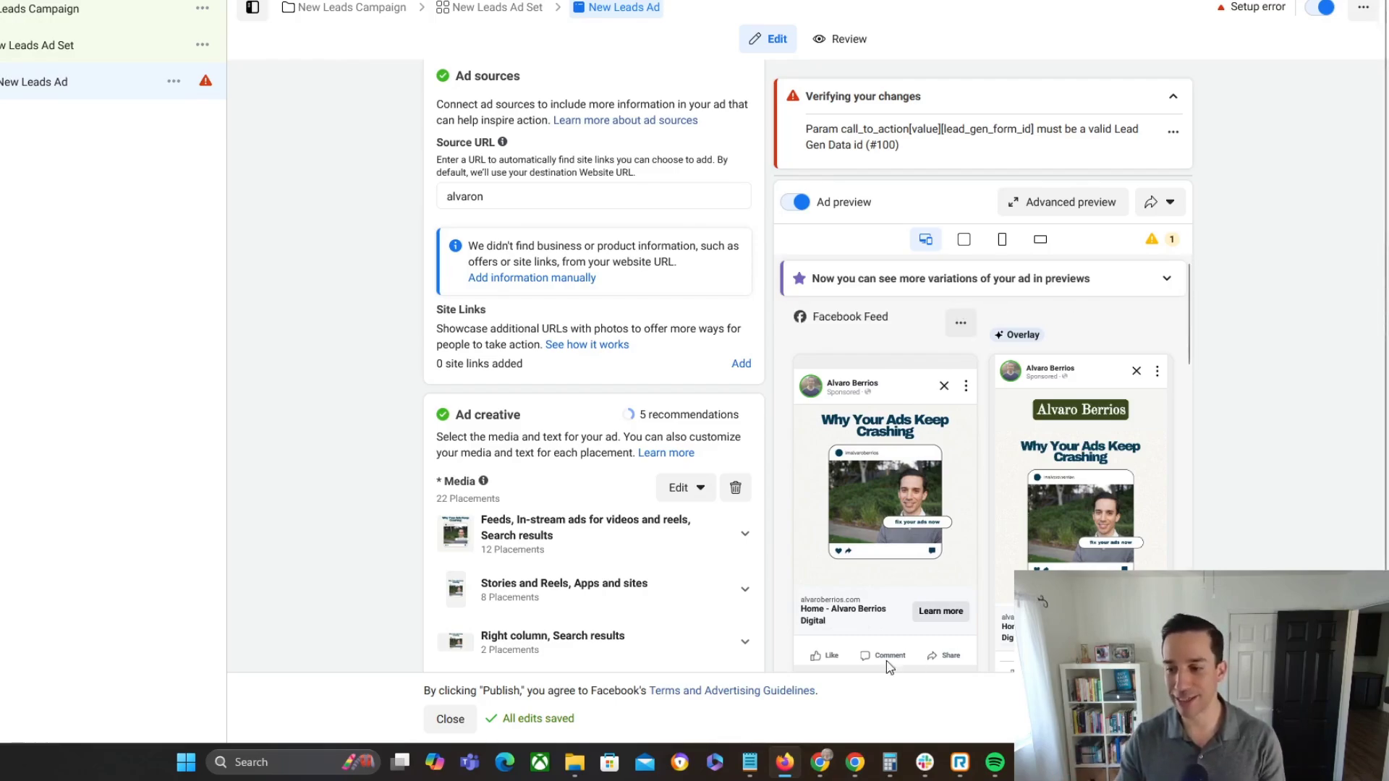
- Add an 'About' site link pointing to the website's About page URL
click(741, 364)
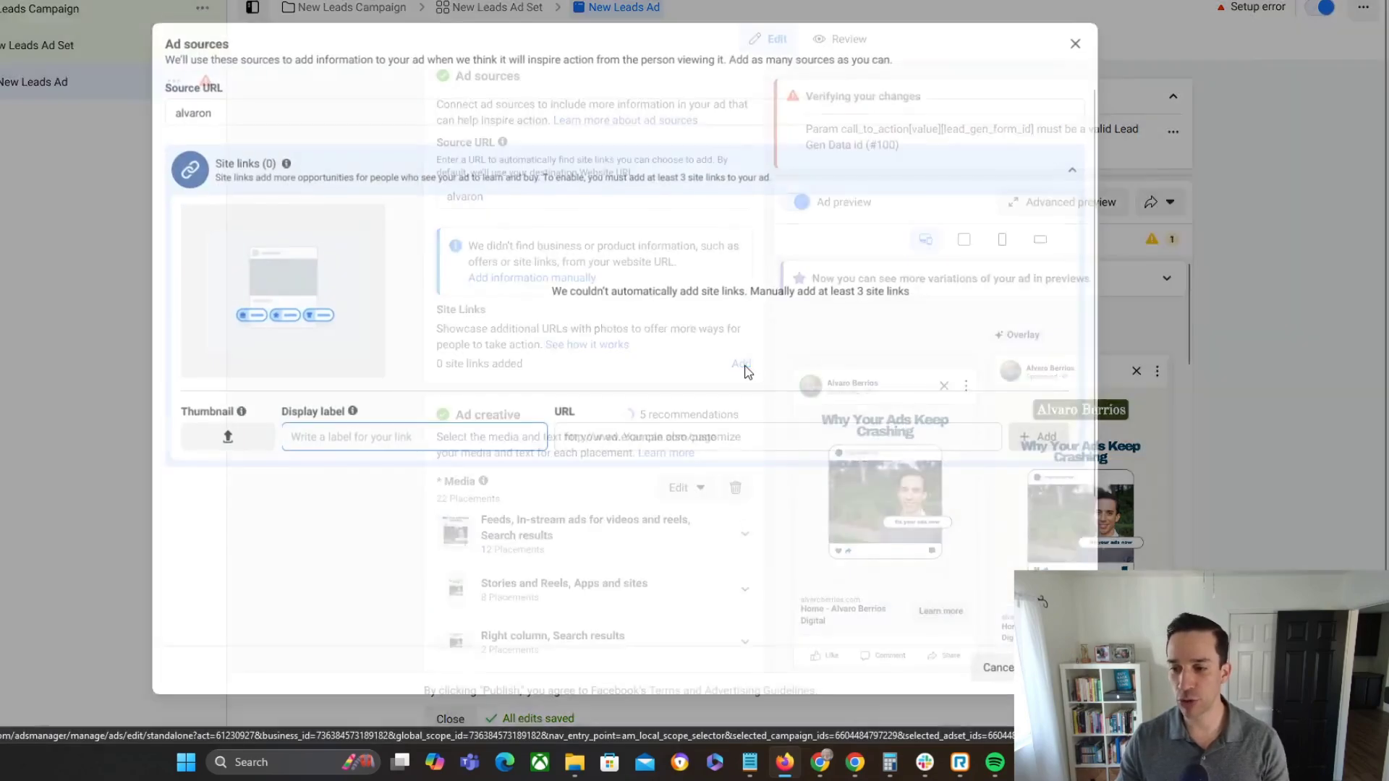
click(421, 442)
text(About)
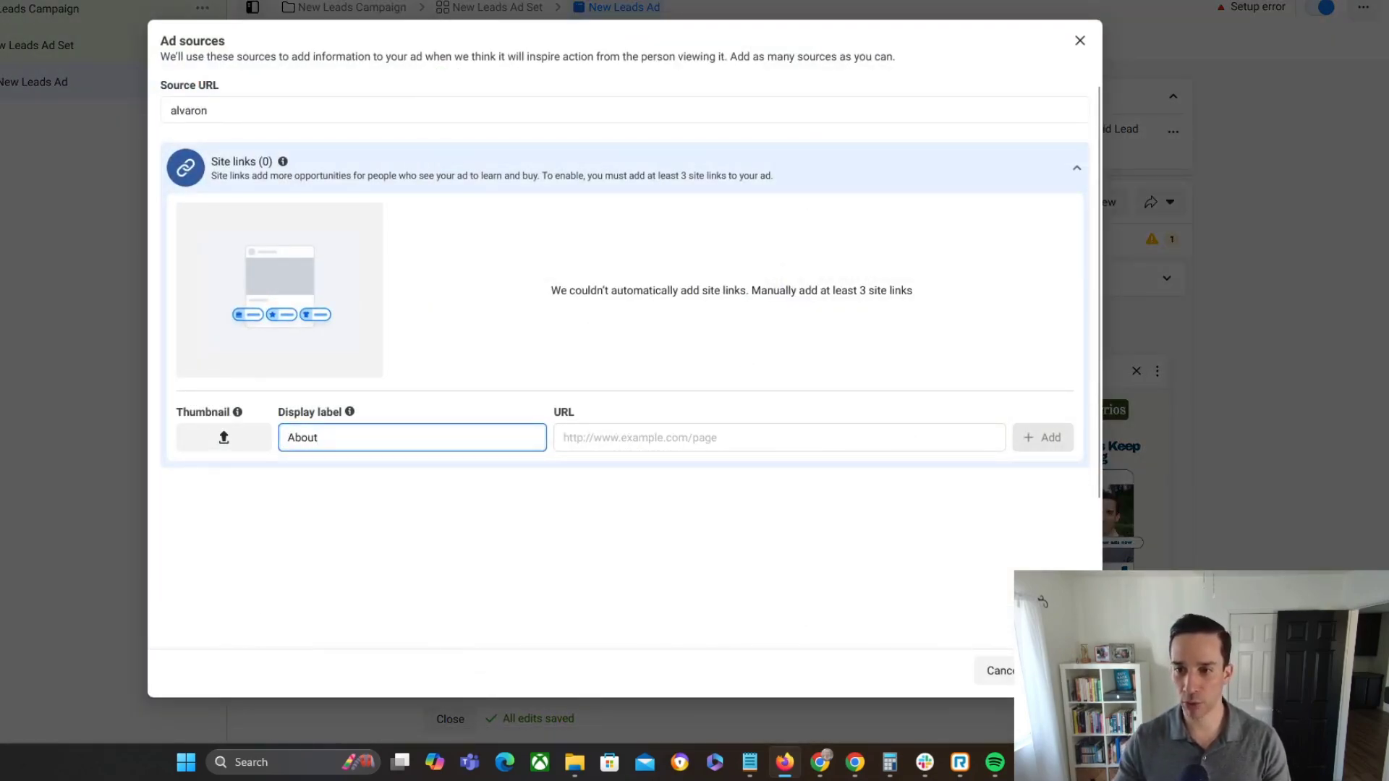
key(alt+Tab)
key(alt+Tab)
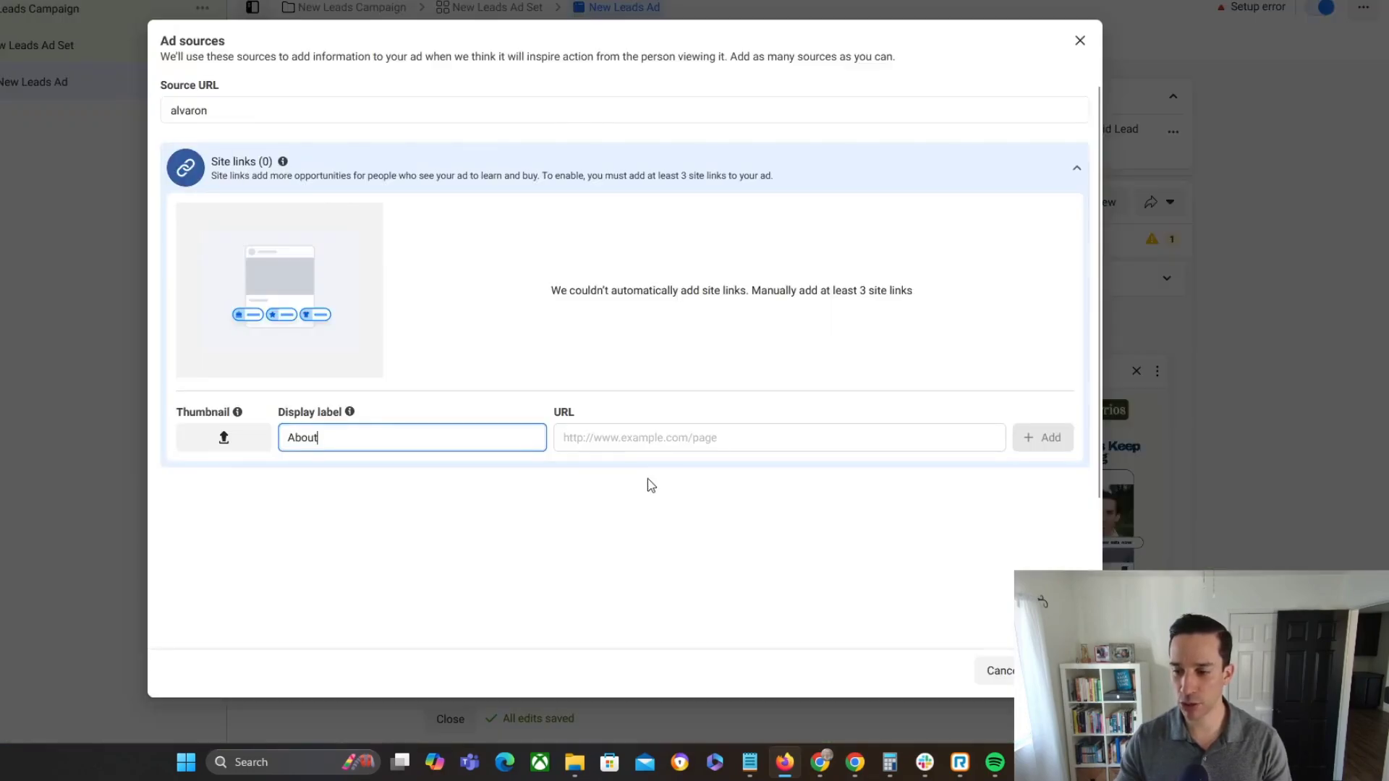
click(636, 437)
text(https://alvaronkonica.com/about/)
click(1047, 439)
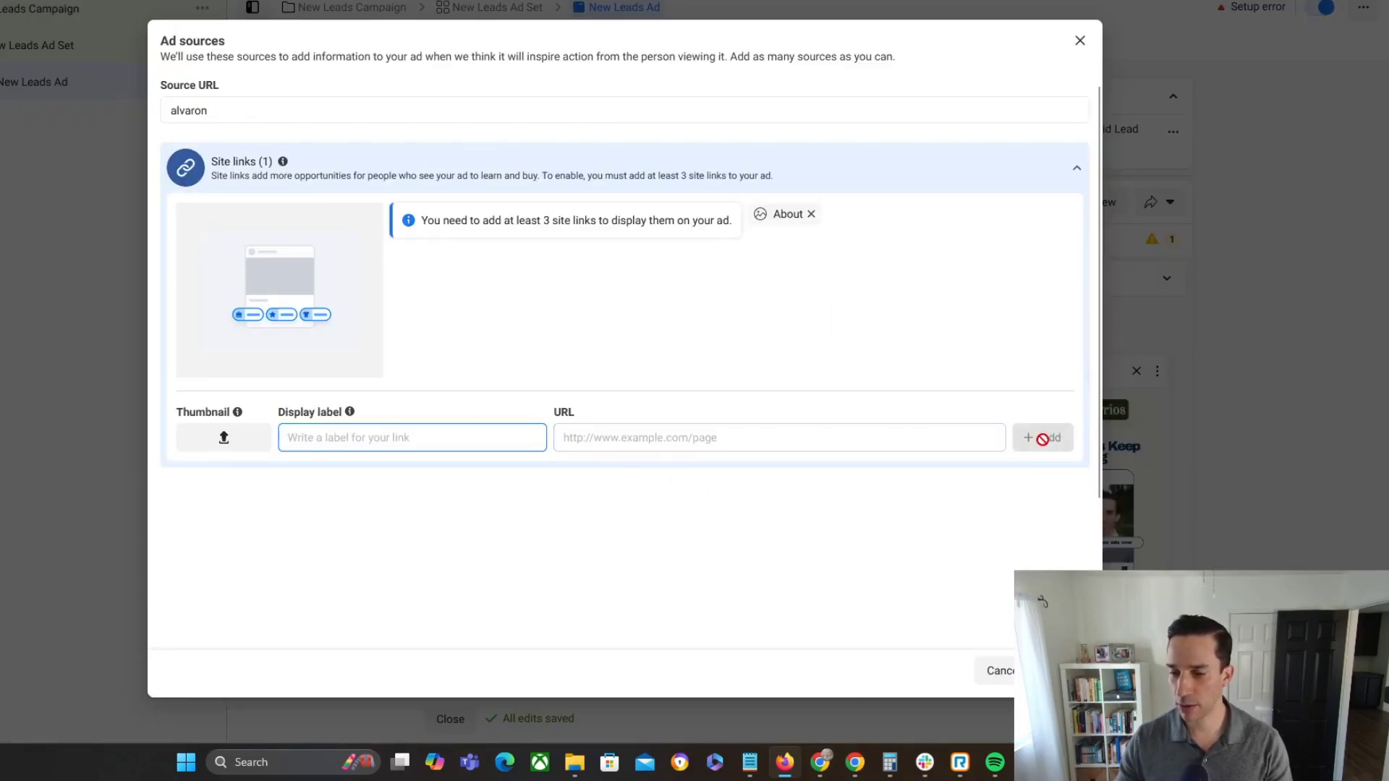
- Add a 'Blog' site link using the blog page address copied from the website
key(alt+Tab)
key(alt+Tab)
click(353, 437)
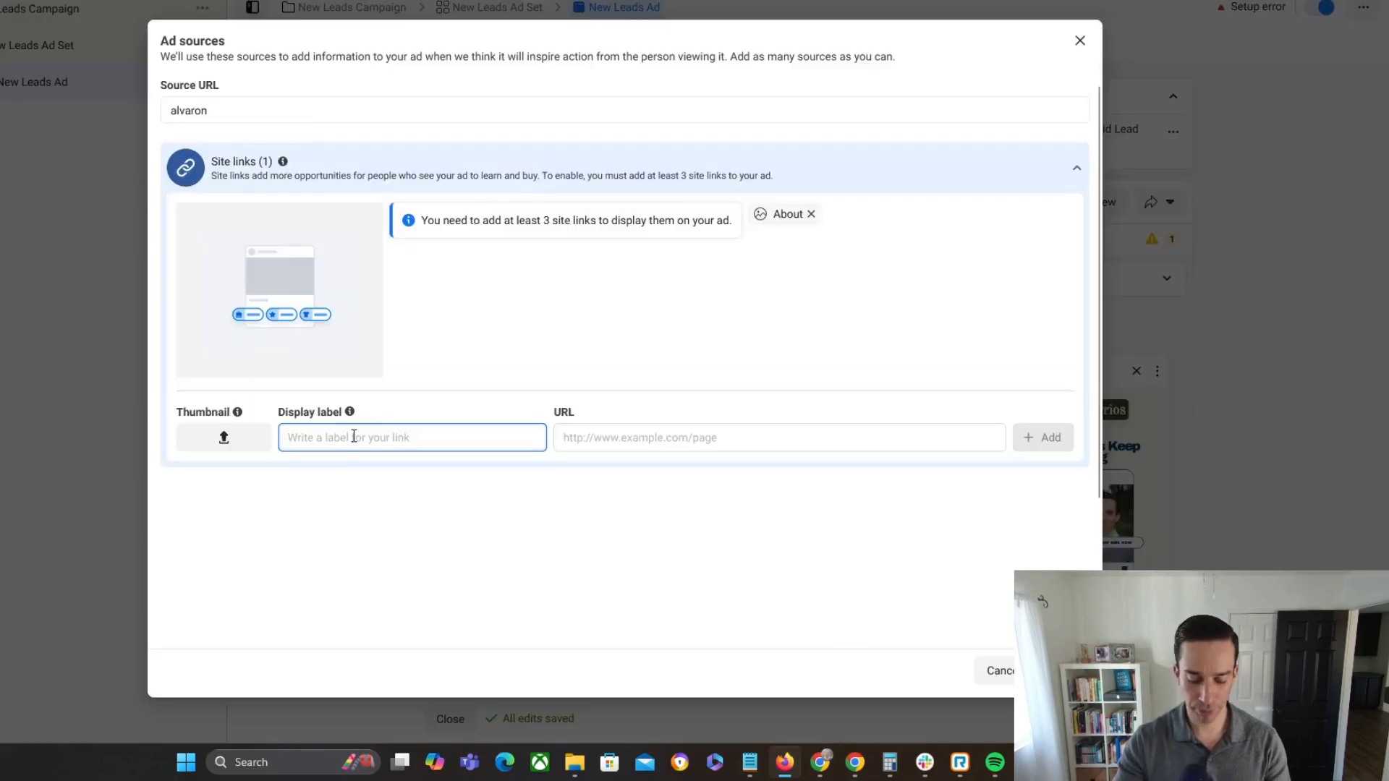
text(Blog)
key(alt+Tab)
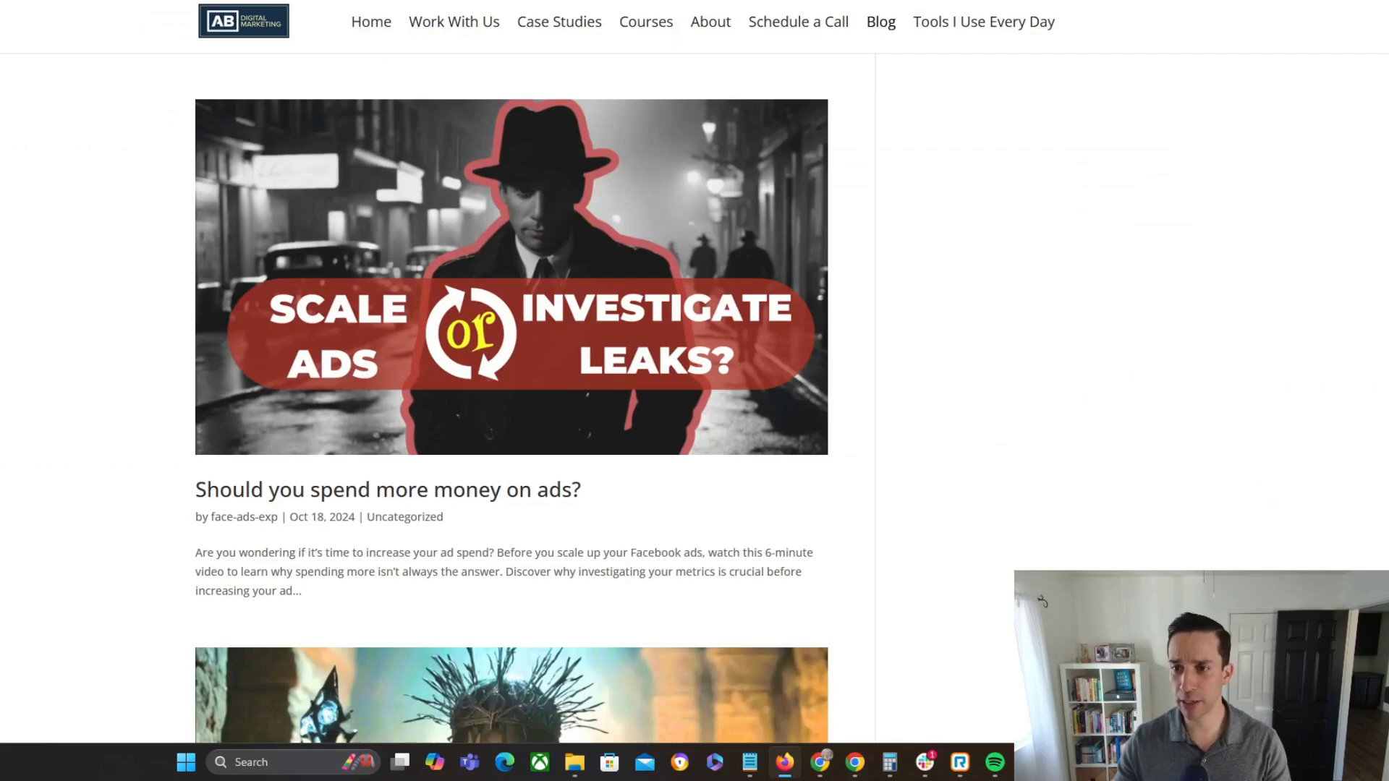
key(ctrl+l)
key(ctrl+c)
key(alt+Tab)
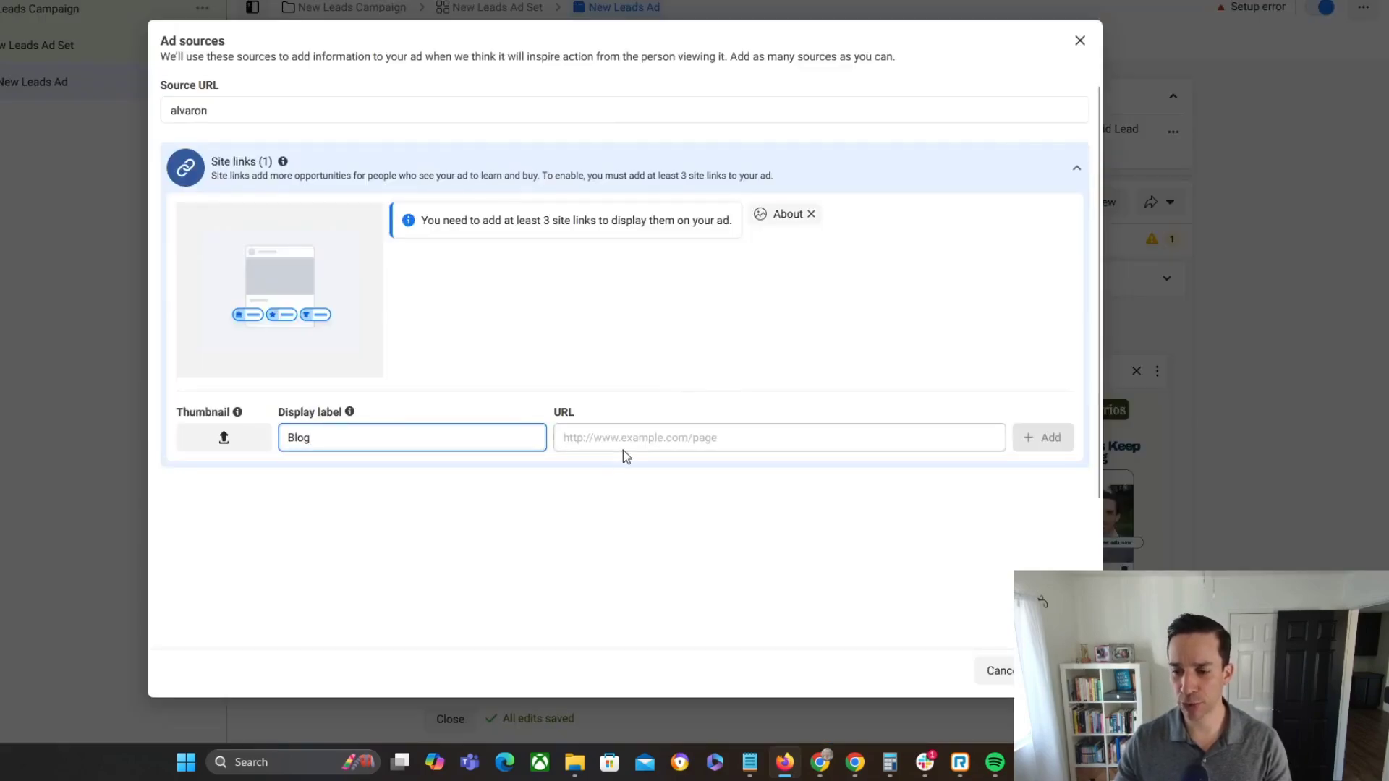
click(622, 449)
key(ctrl+v)
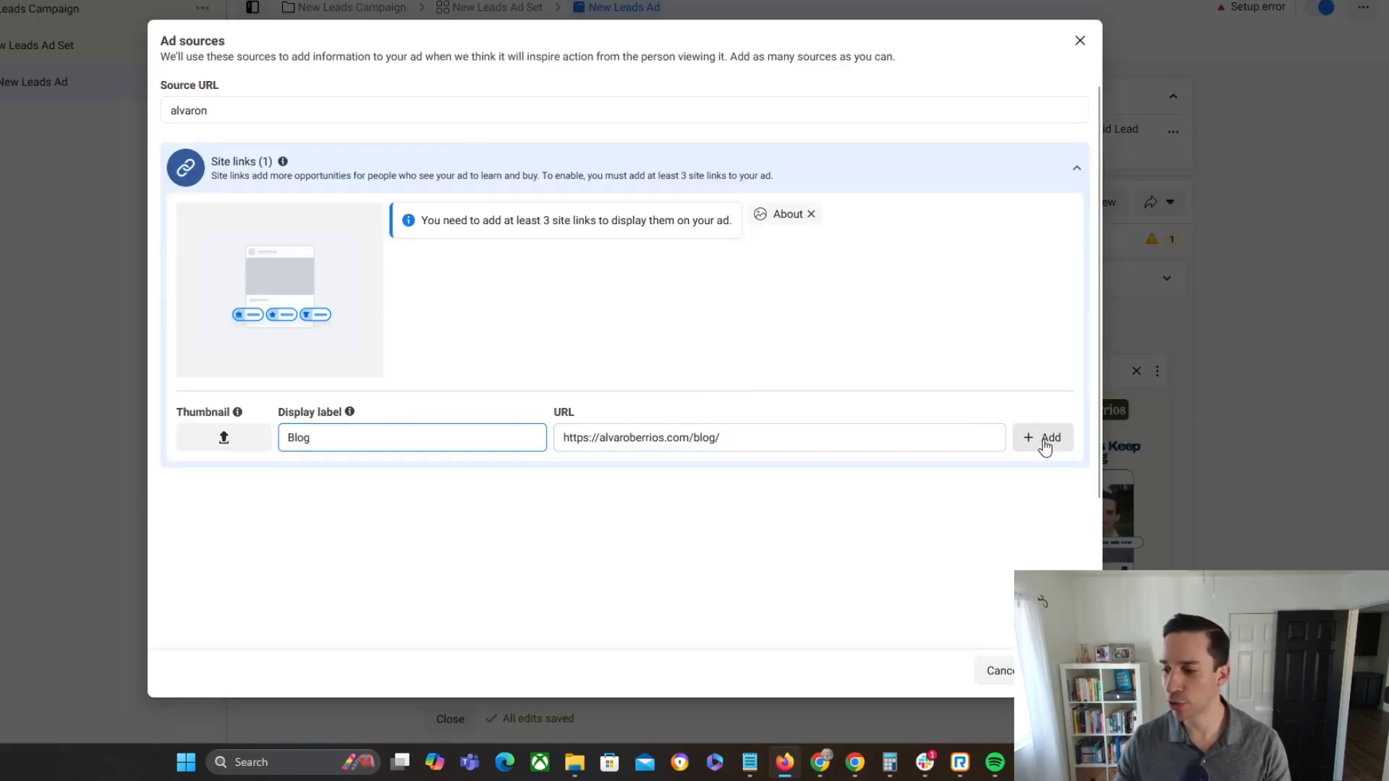
click(1044, 438)
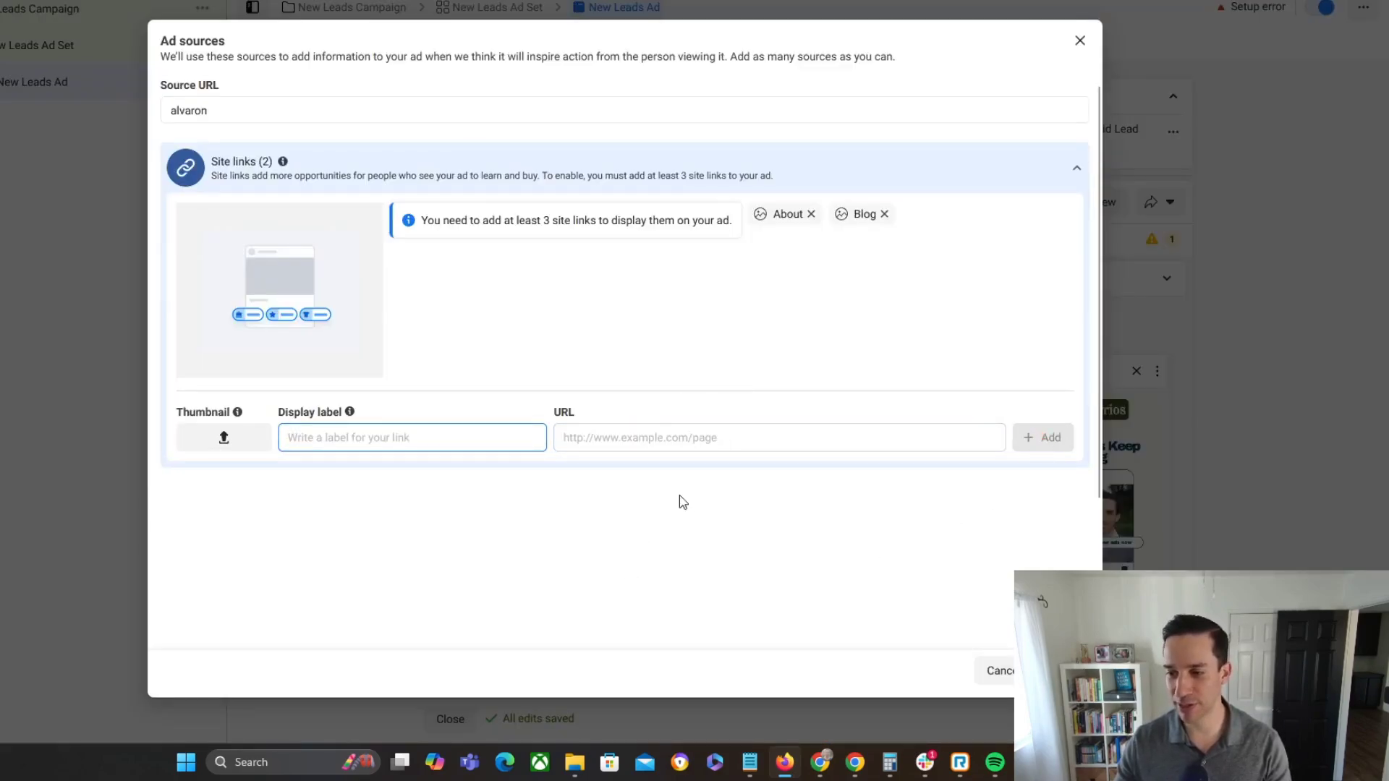
- Add a 'Resources' site link with its page URL and save all three site links
key(alt+Tab)
key(alt+Tab)
click(325, 436)
text(Resources)
click(665, 448)
key(ctrl+v)
key(Return)
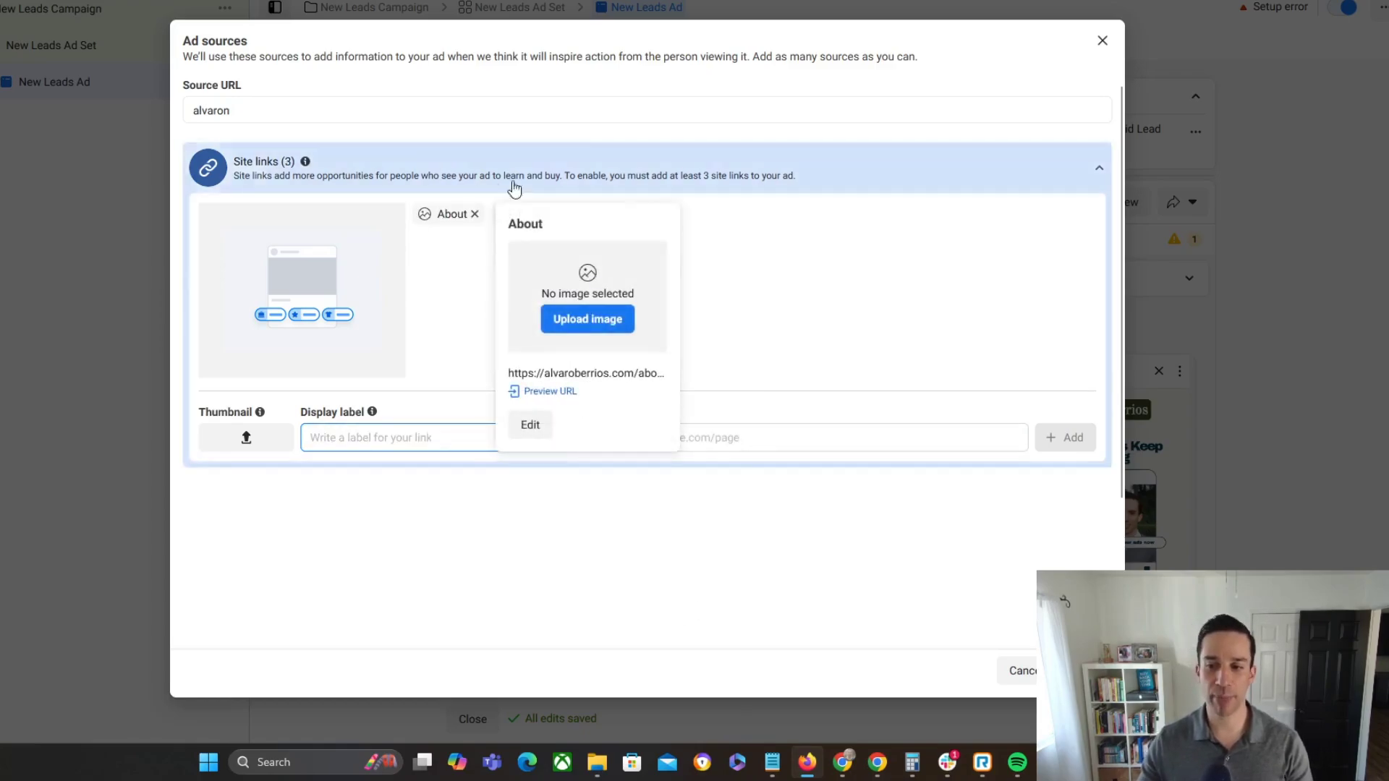
mouse_move(535, 217)
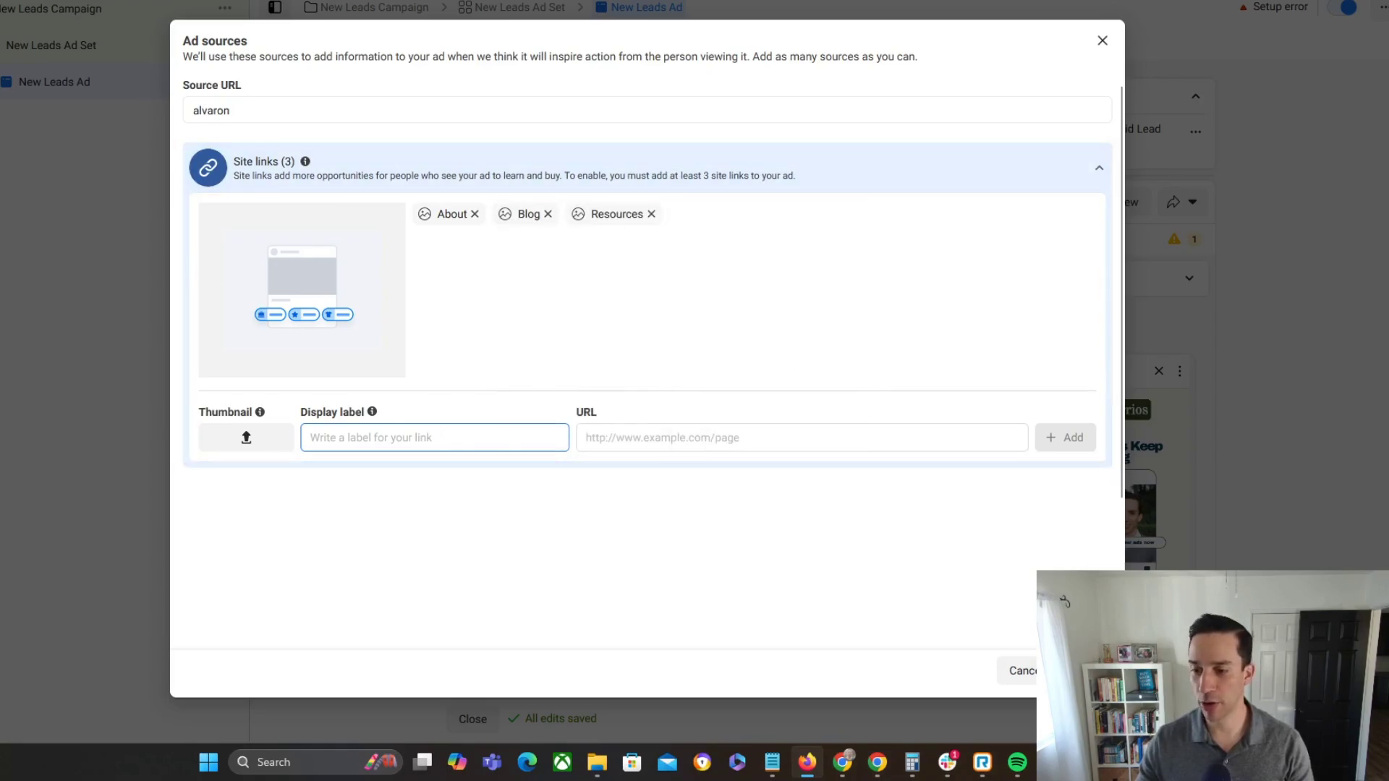
click(1082, 671)
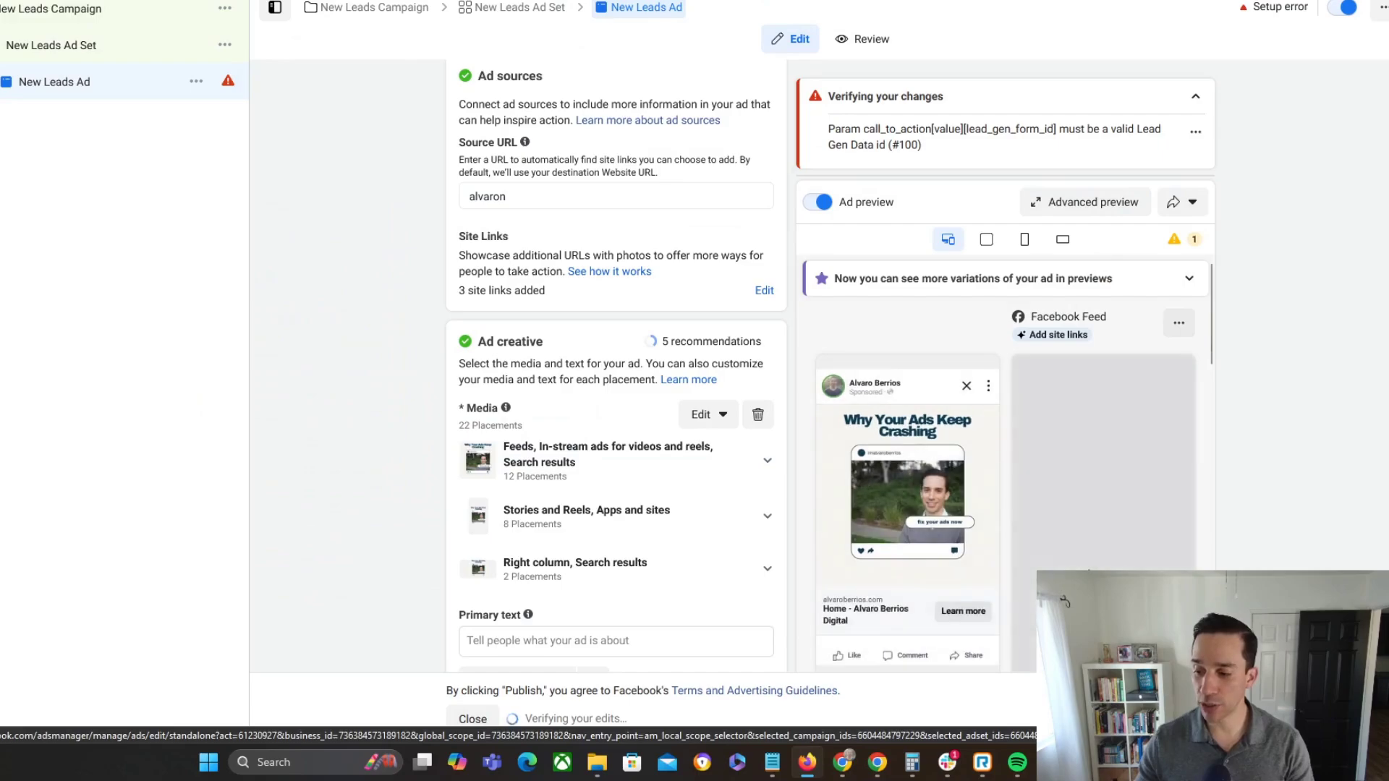
- Check the new site links in the ad preview, then bring up the dental-school sitelinks-images example ad
scroll(1098, 569, down, 1)
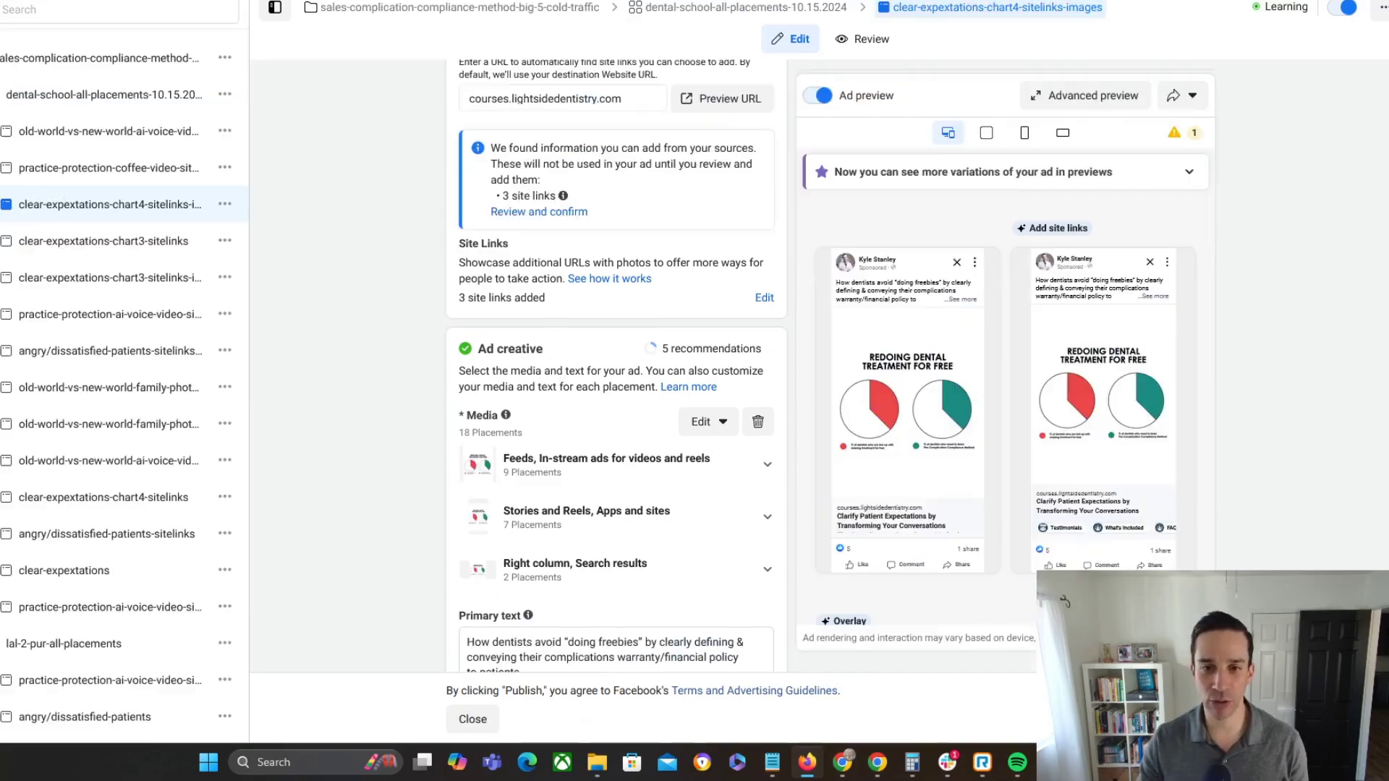
mouse_move(1046, 637)
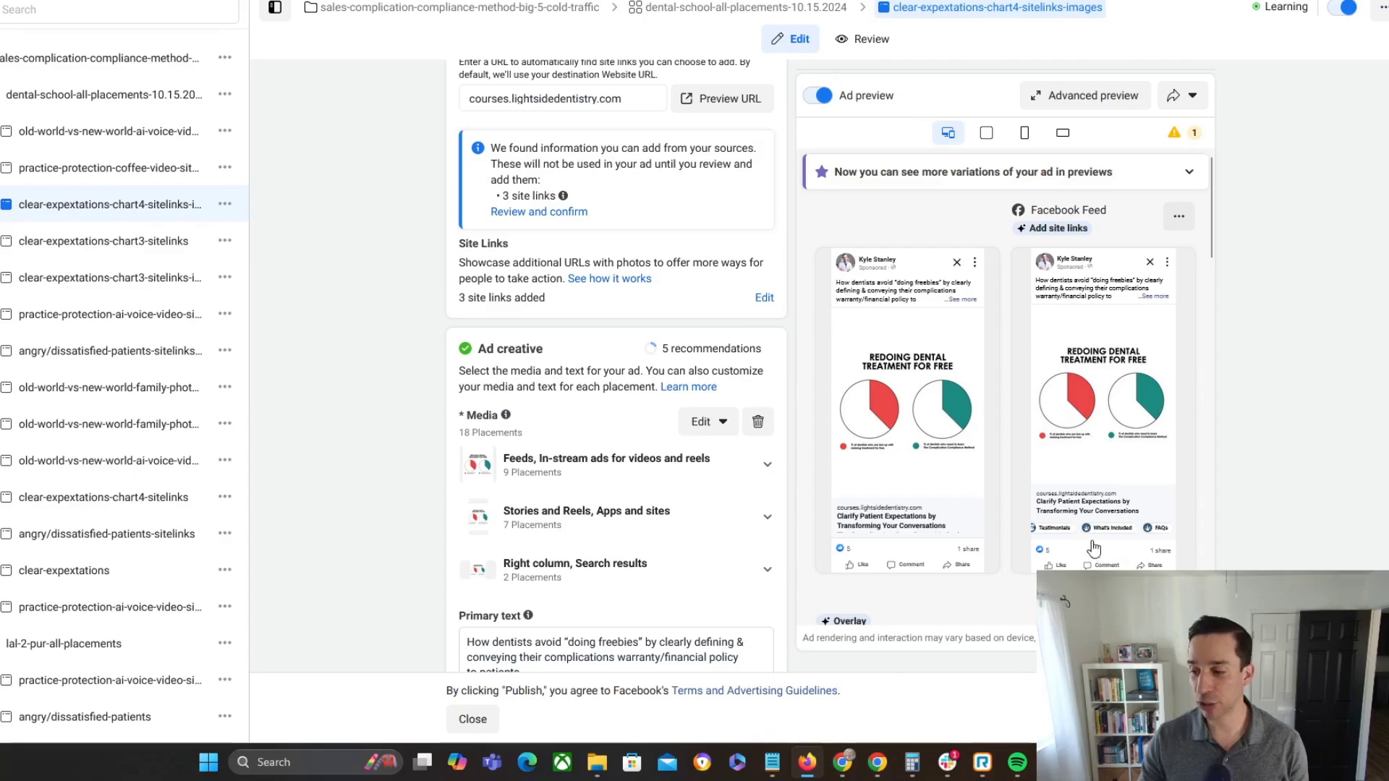
- Inspect the thumbnails on the example ad's Testimonials, What's Included and FAQs site links
scroll(1082, 527, right, 2)
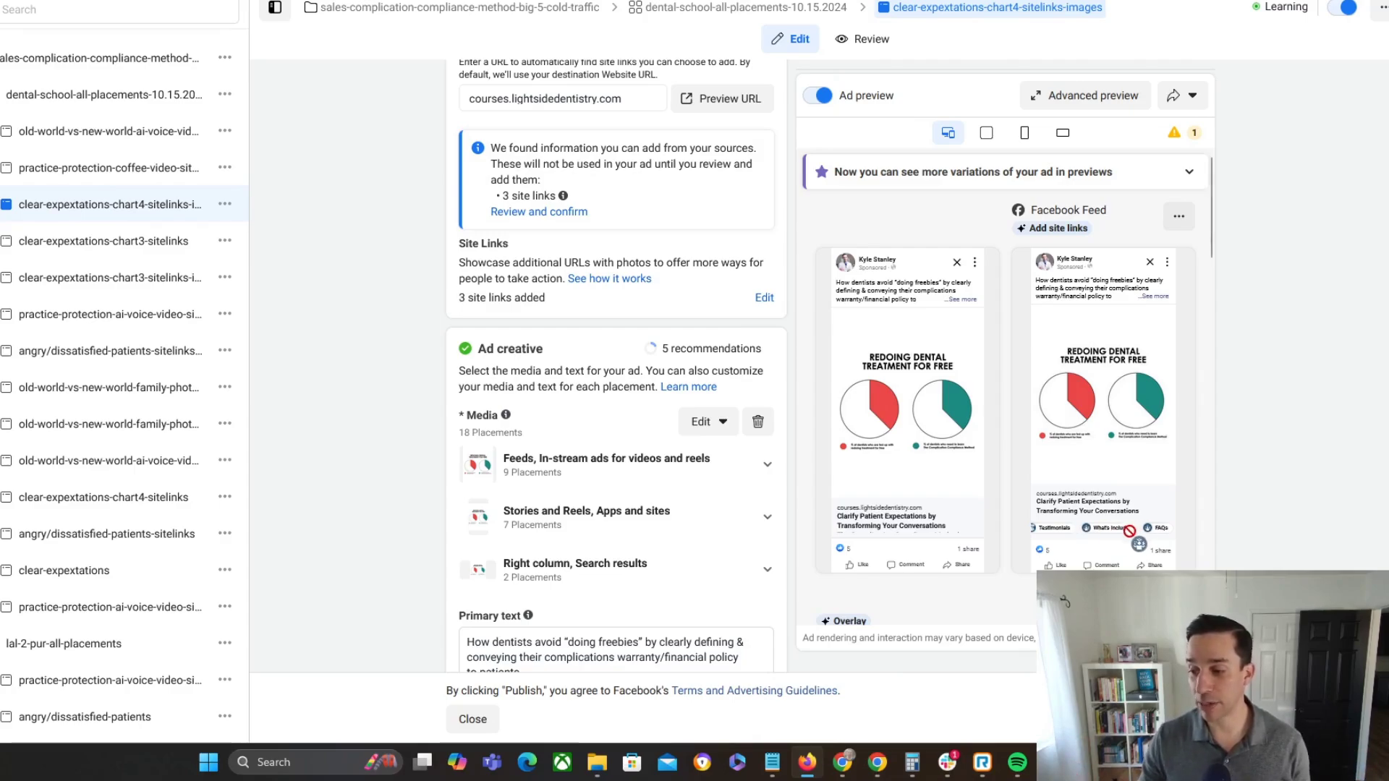
scroll(1146, 534, down, 3)
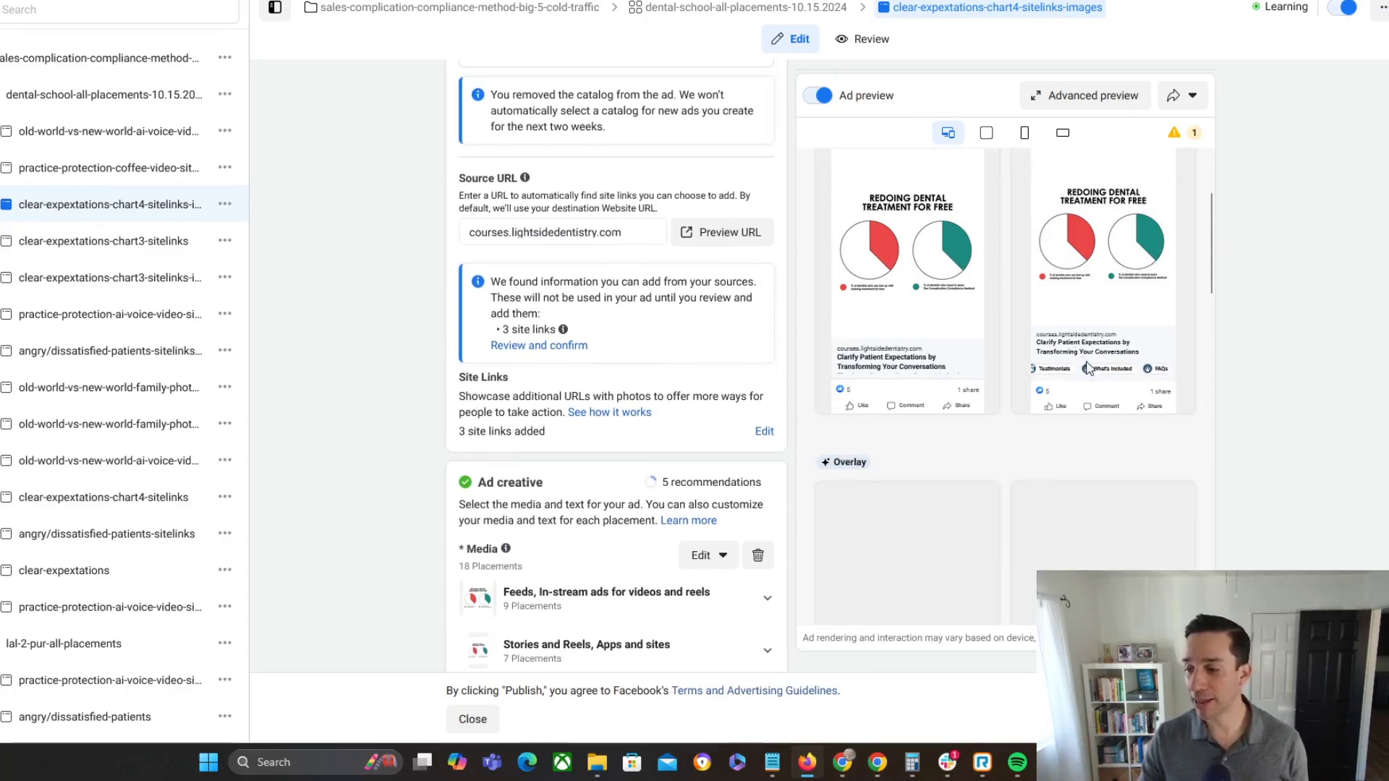
scroll(1102, 377, left, 1)
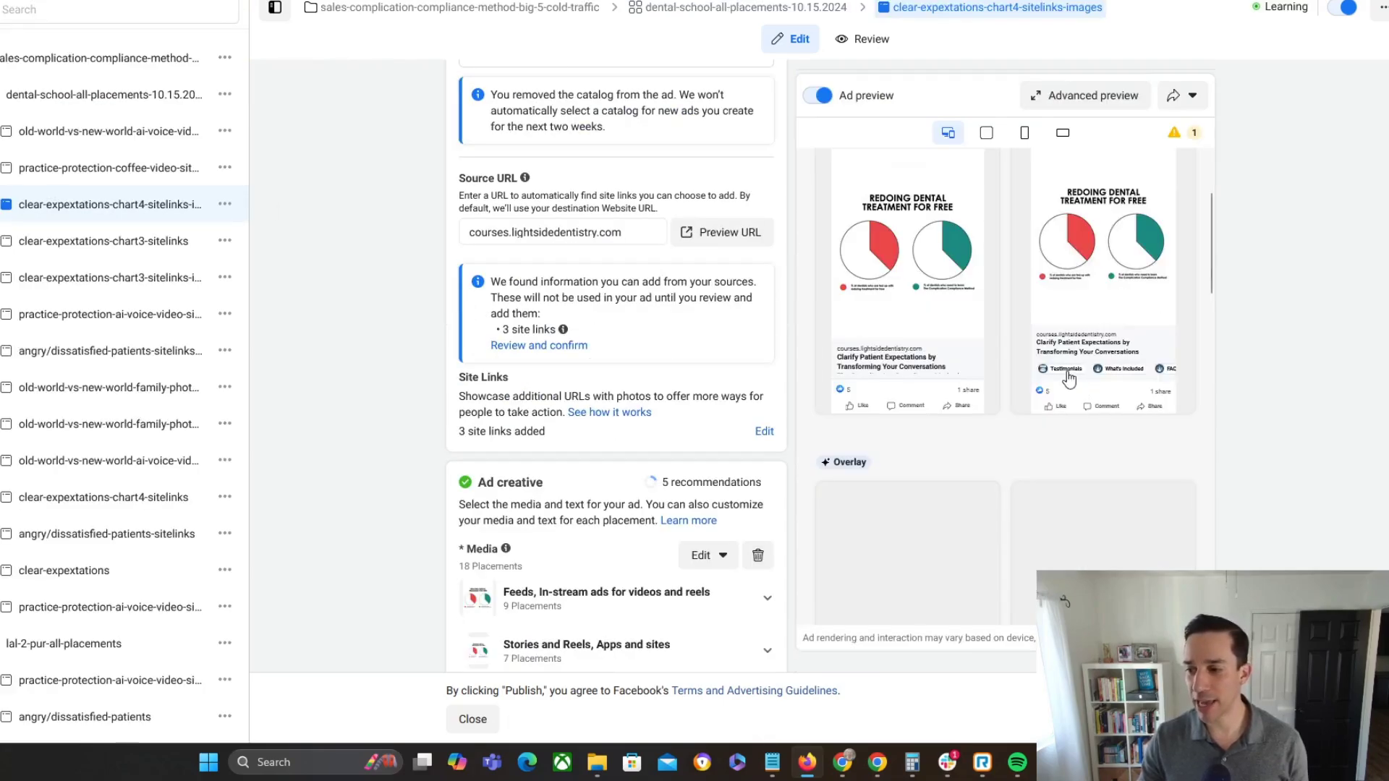
scroll(1216, 436, up, 1)
scroll(1215, 437, up, 2)
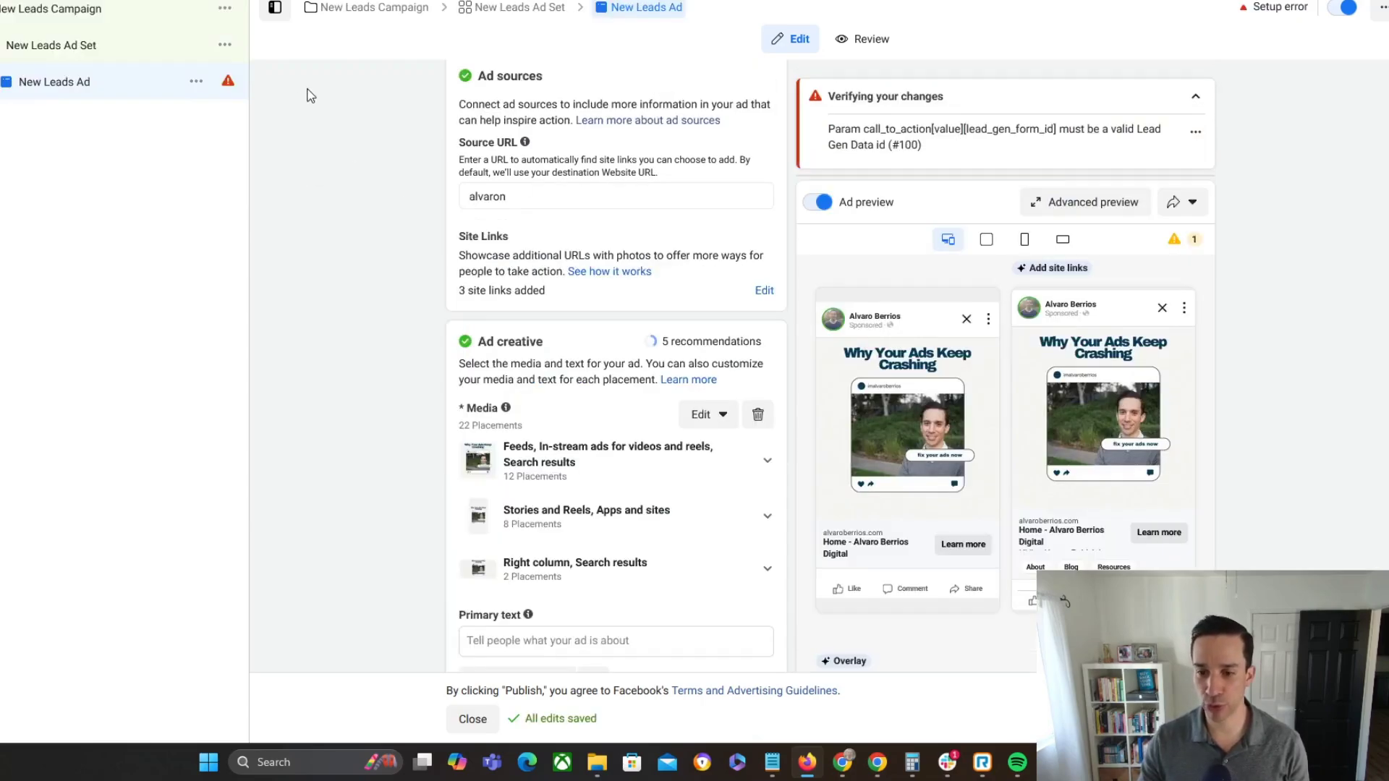
- Reopen the site links and check that About, Blog and Resources have no thumbnail image
scroll(375, 296, up, 1)
mouse_move(609, 338)
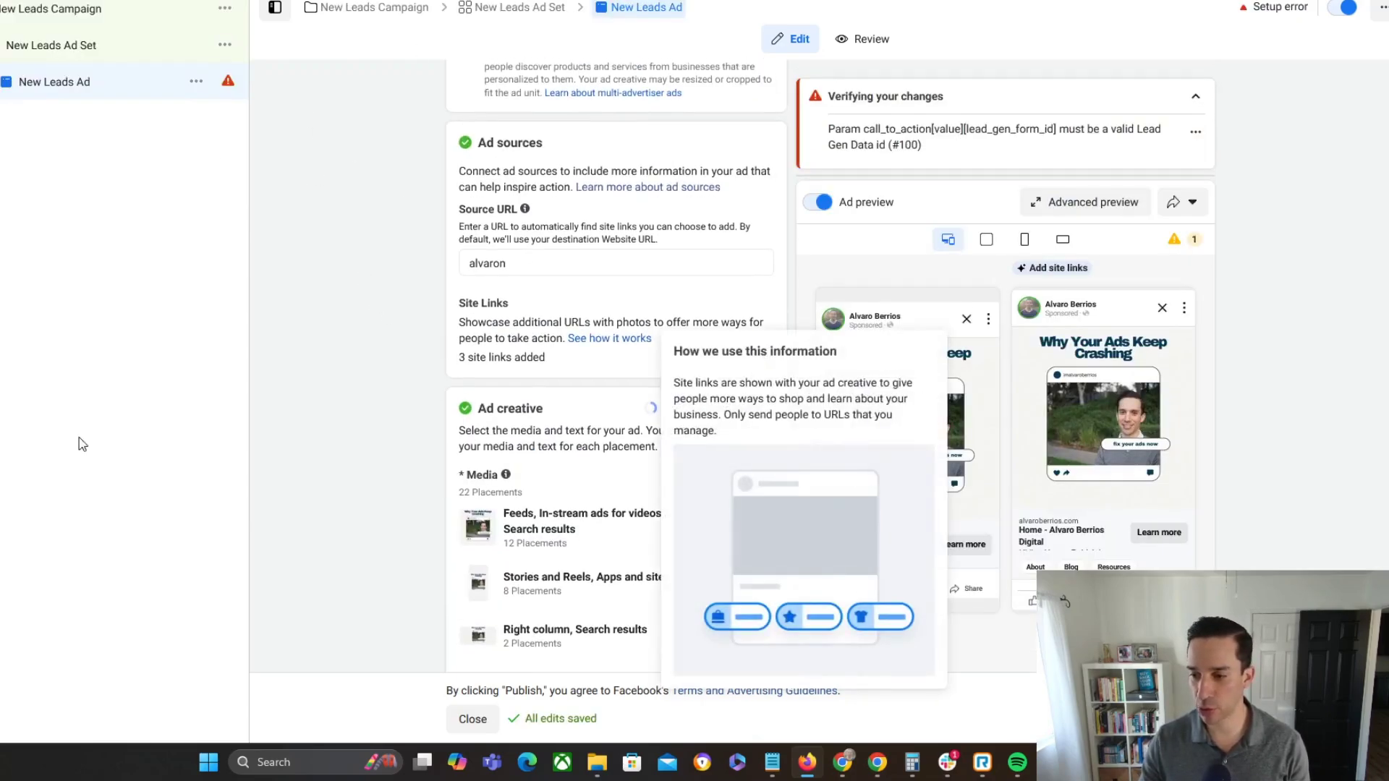
click(763, 356)
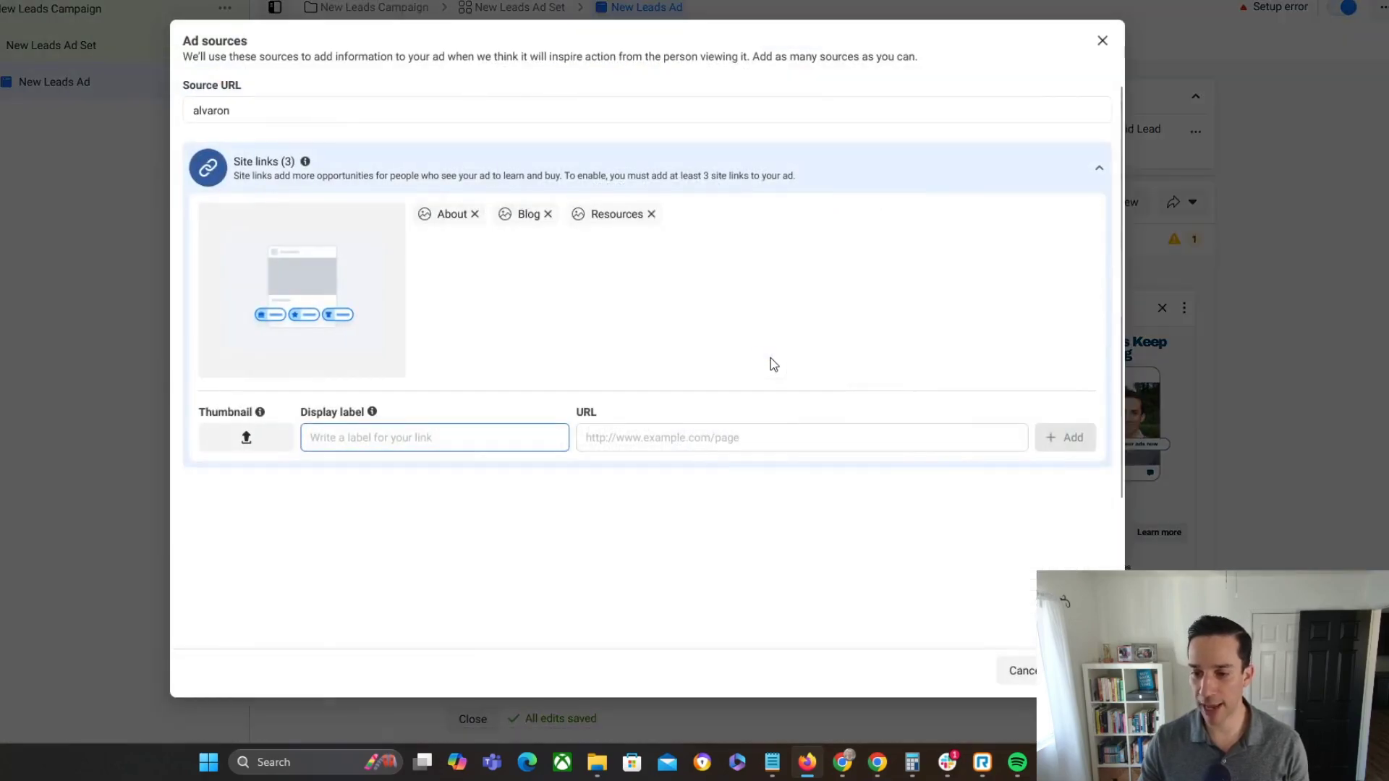
click(443, 212)
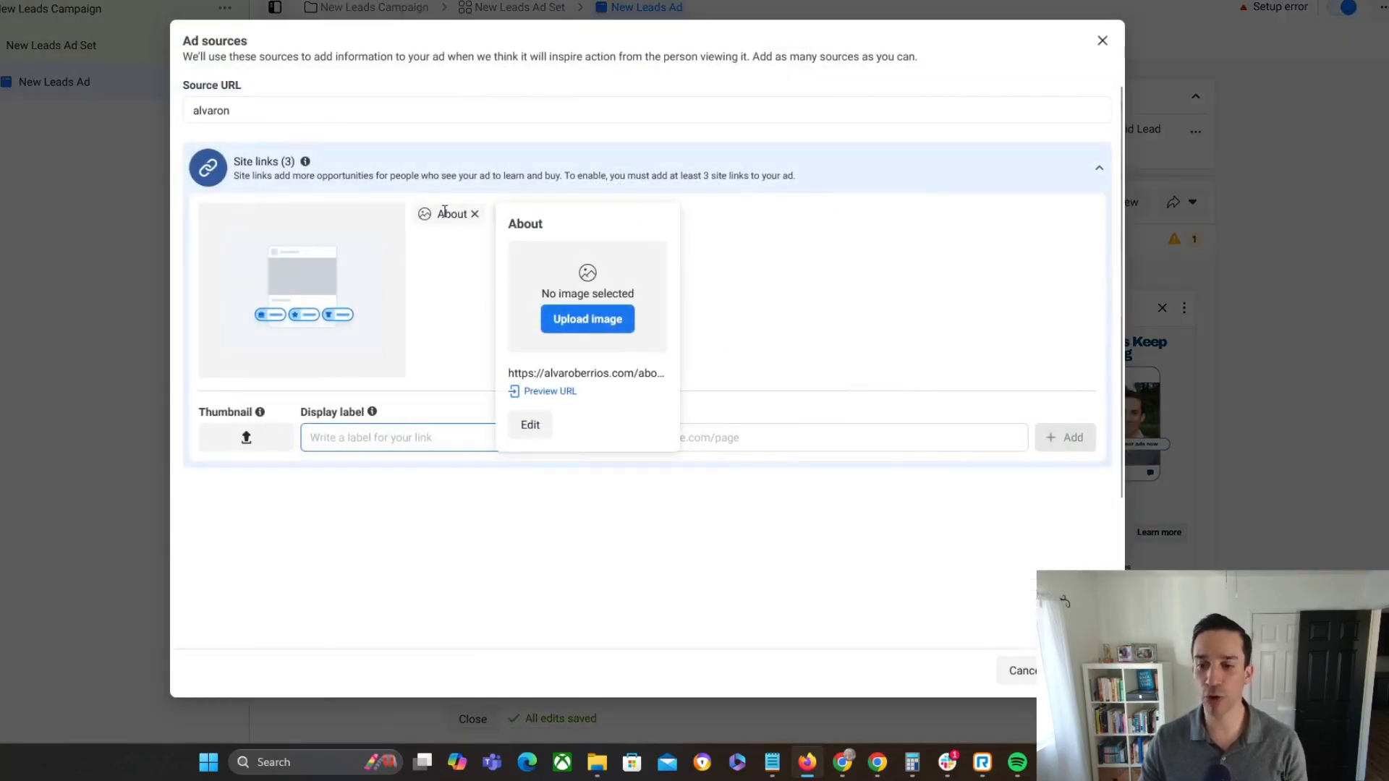
click(526, 215)
click(626, 212)
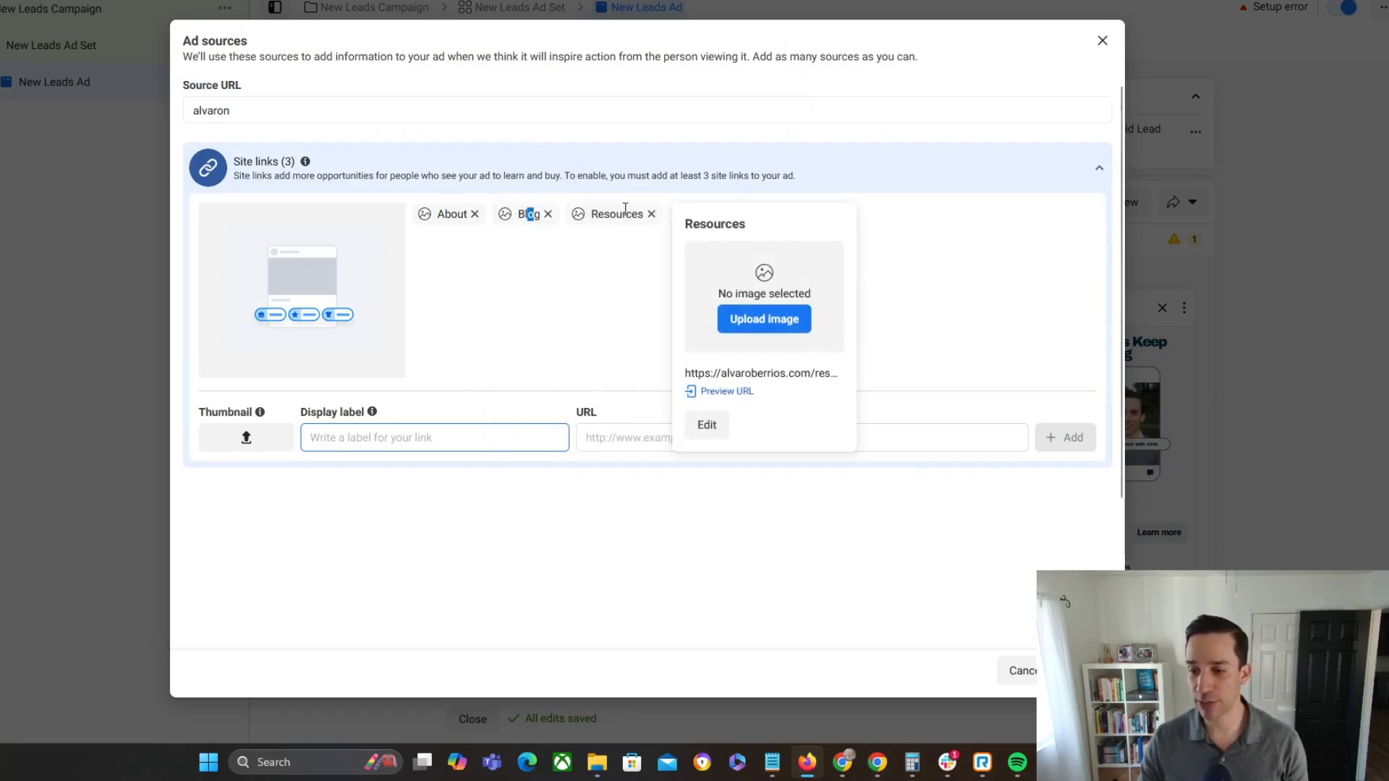
- Start uploading a thumbnail for the About link, then cancel the file picker
click(457, 221)
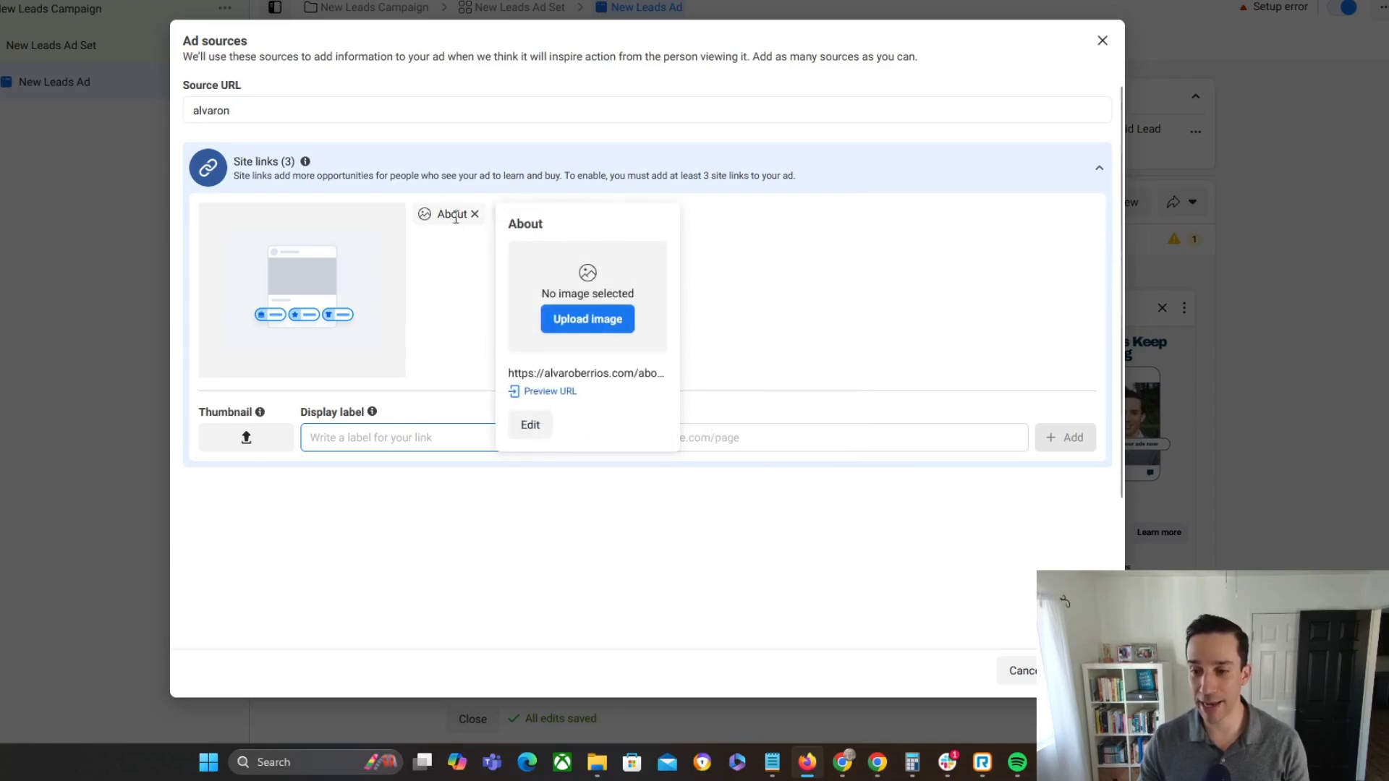
click(602, 324)
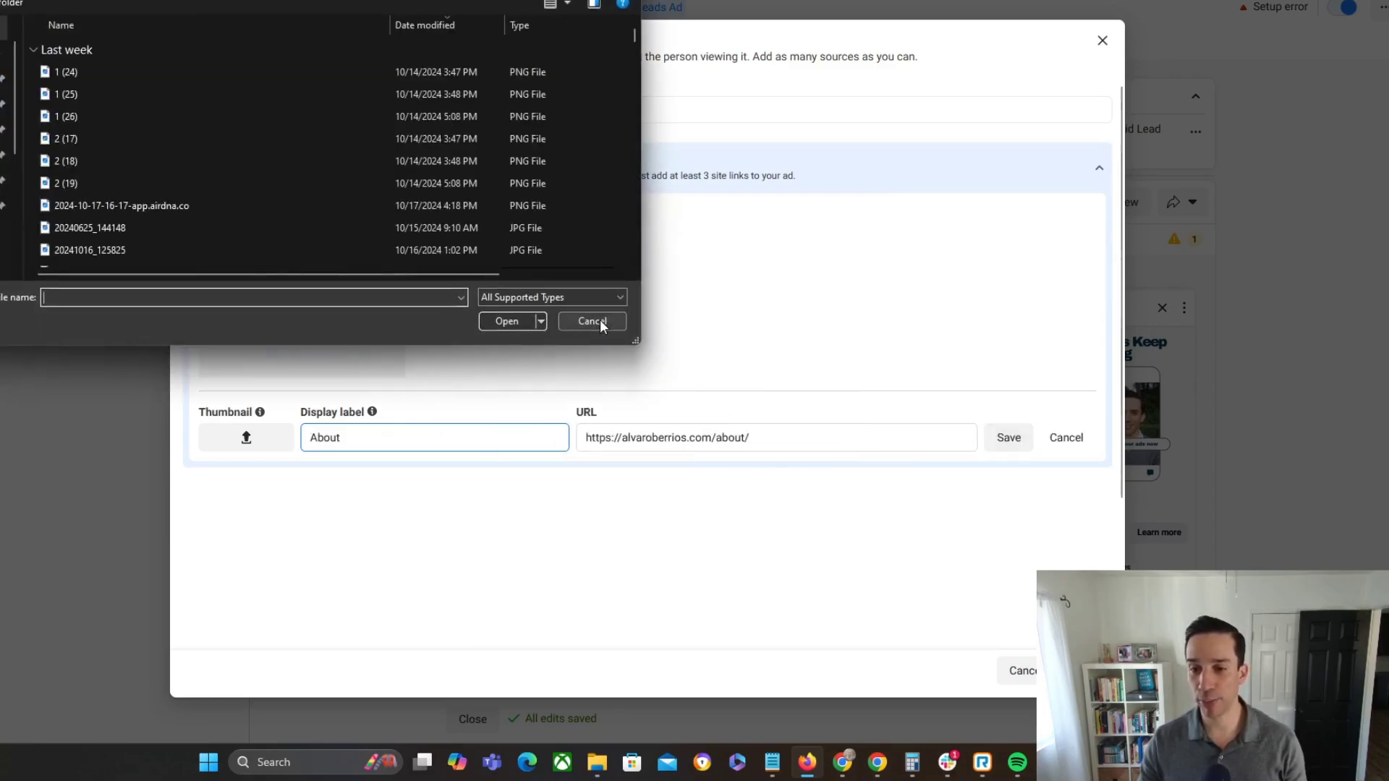
scroll(340, 165, down, 5)
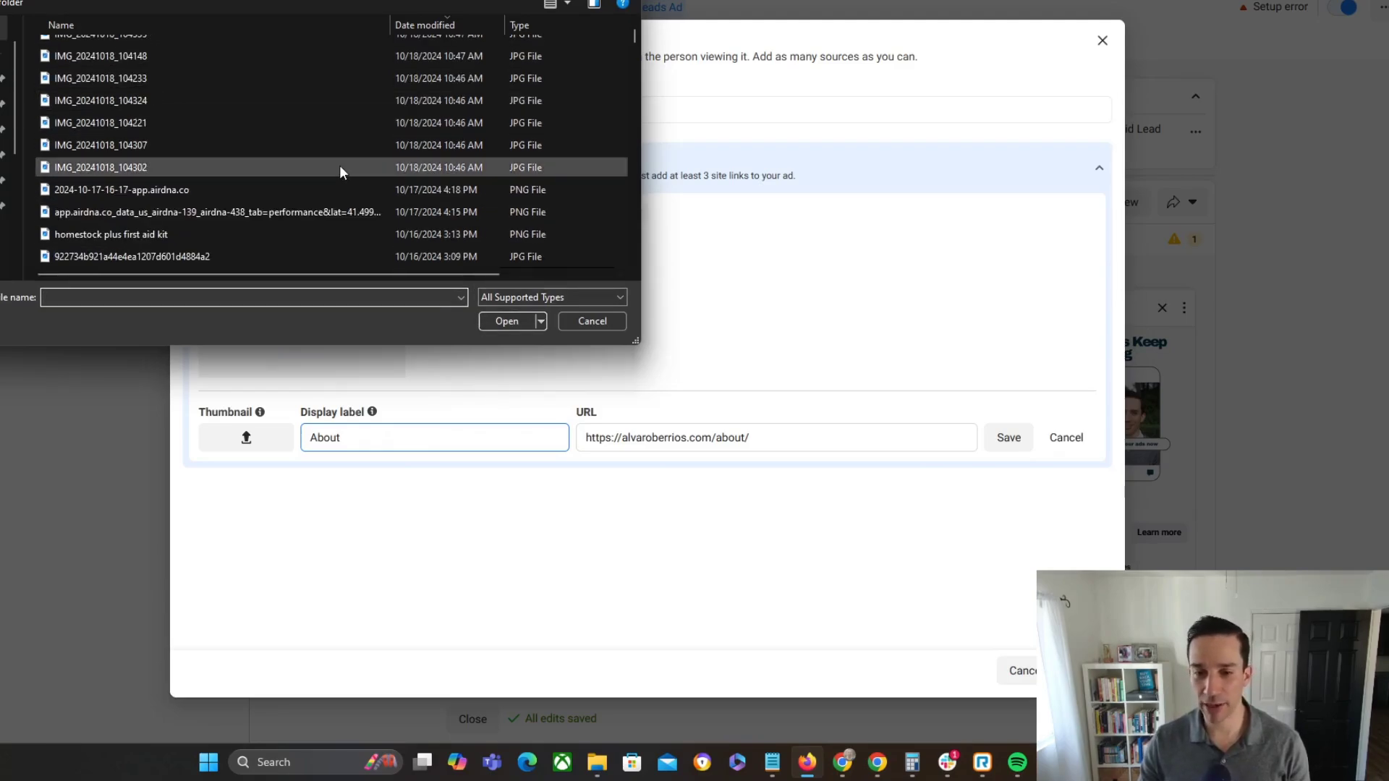
click(605, 321)
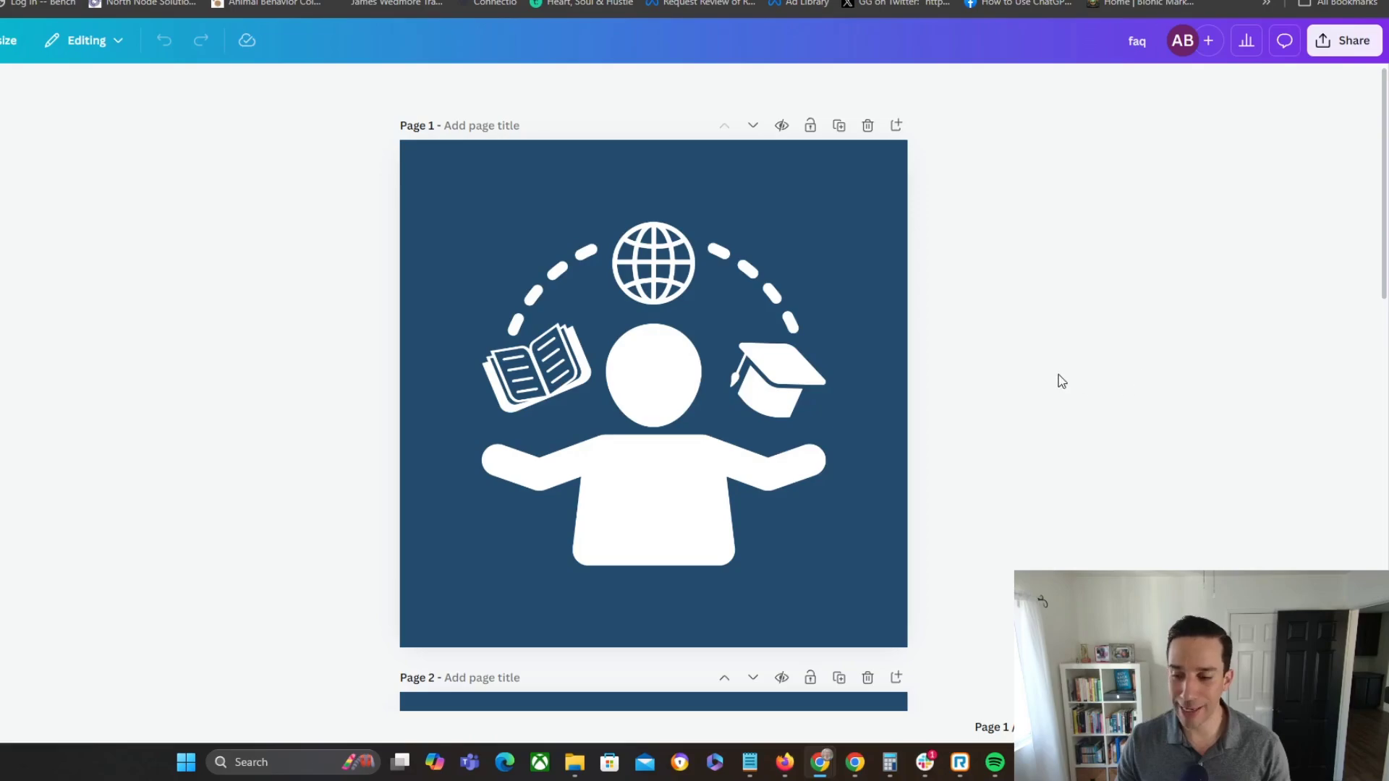
- Review the three navy icon pages: juggling figure, question-mark bubbles and people under stars
scroll(1060, 369, down, 15)
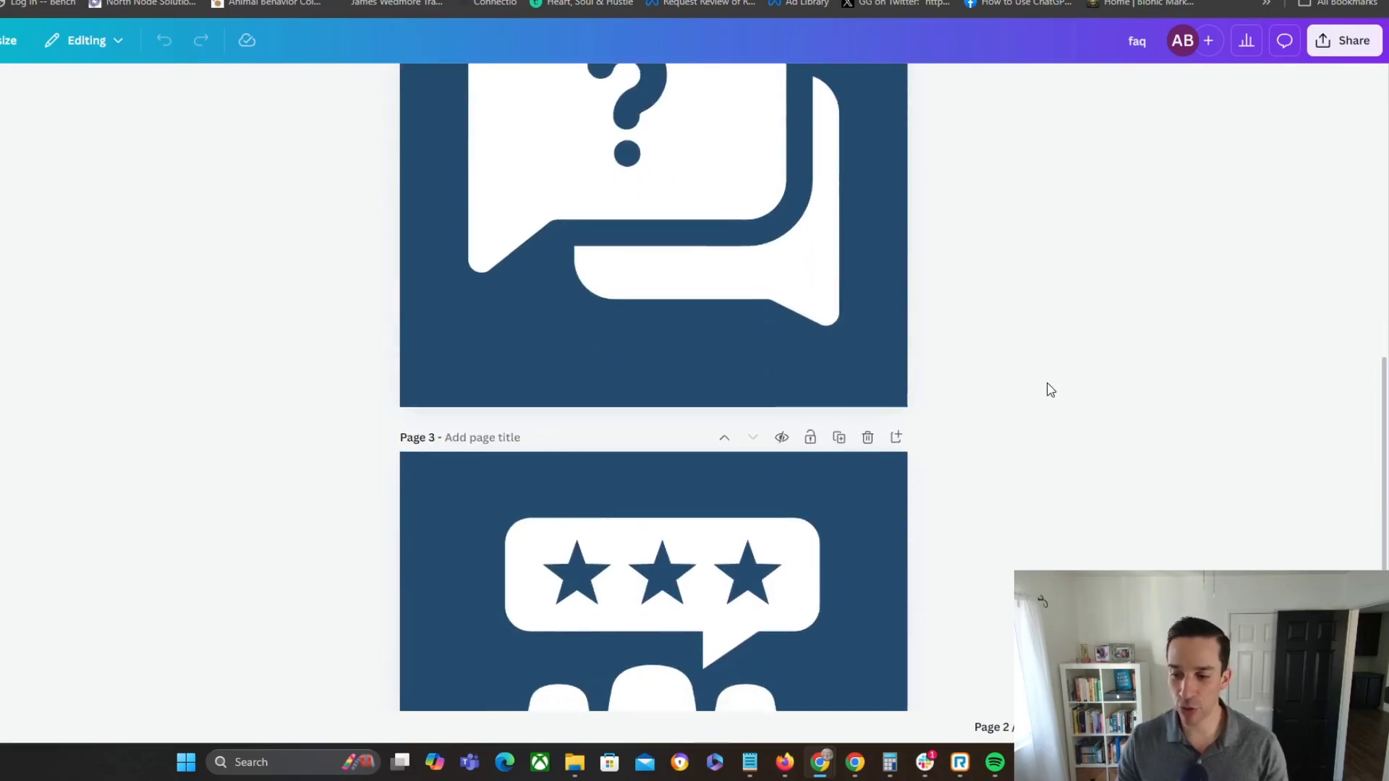
scroll(1054, 394, up, 6)
scroll(1060, 392, up, 5)
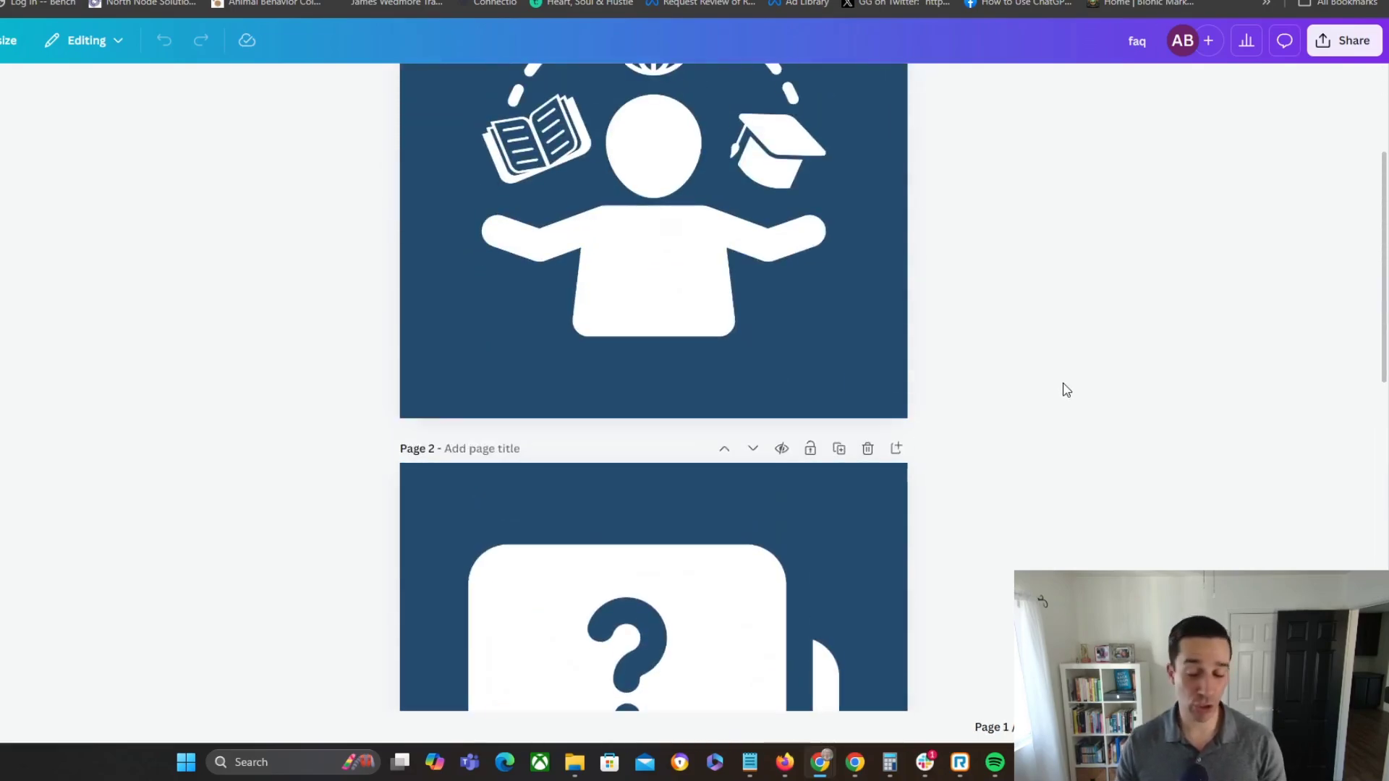
scroll(1064, 372, up, 3)
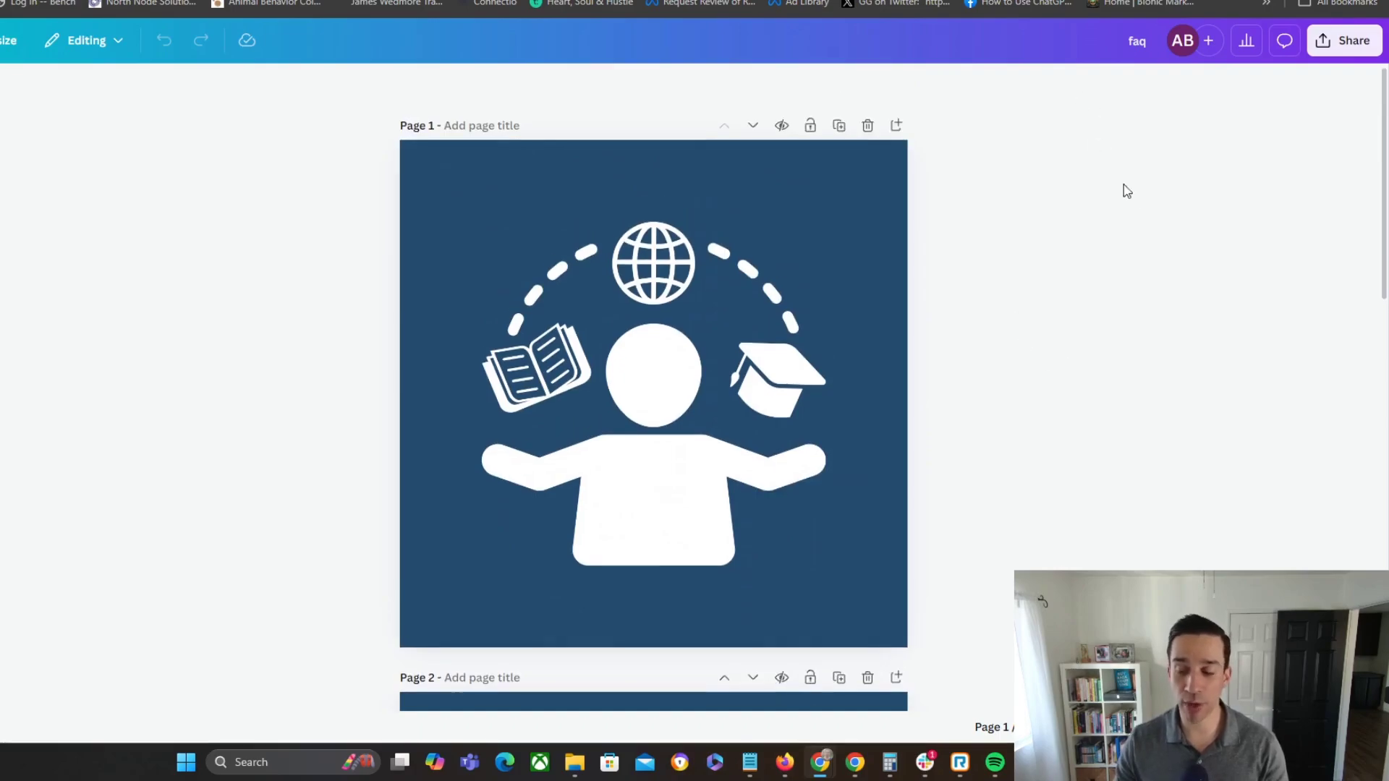
scroll(1063, 373, down, 12)
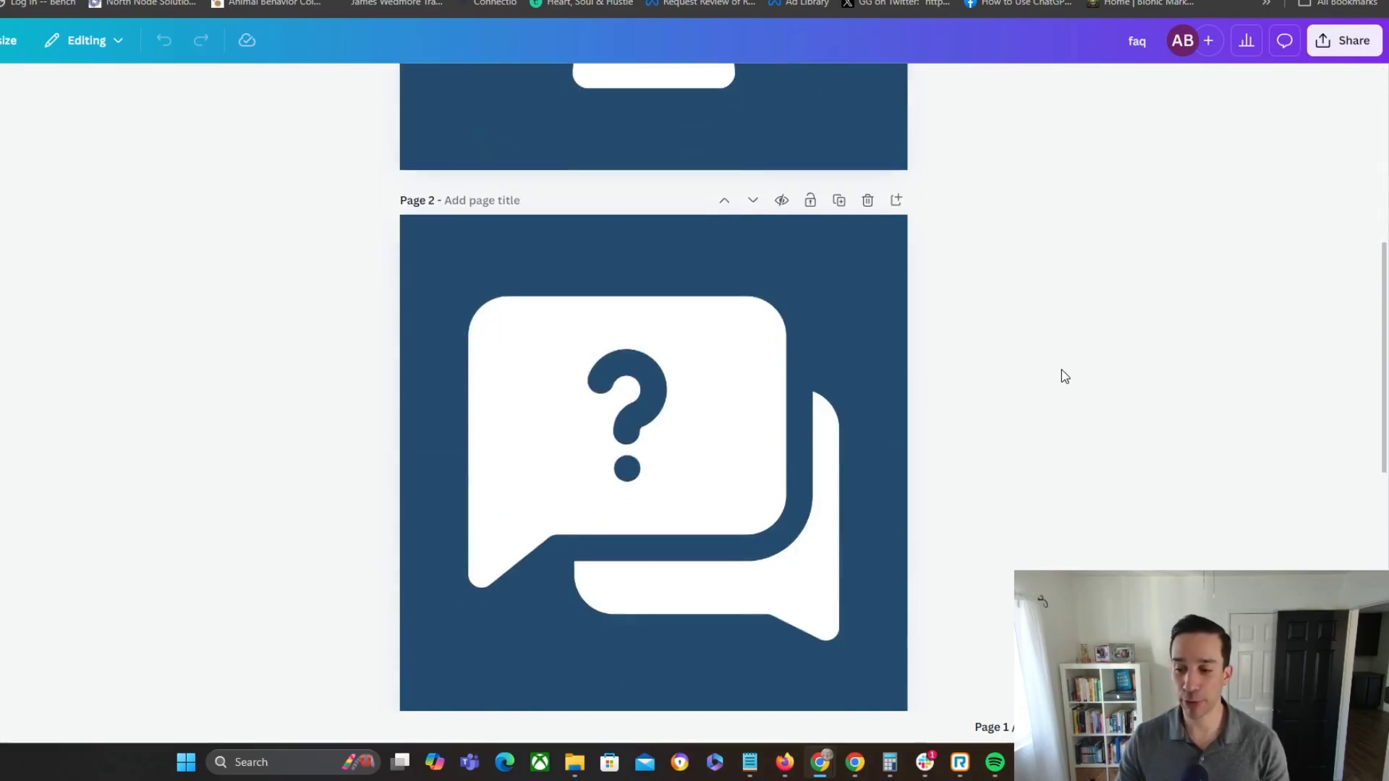
scroll(536, 422, up, 12)
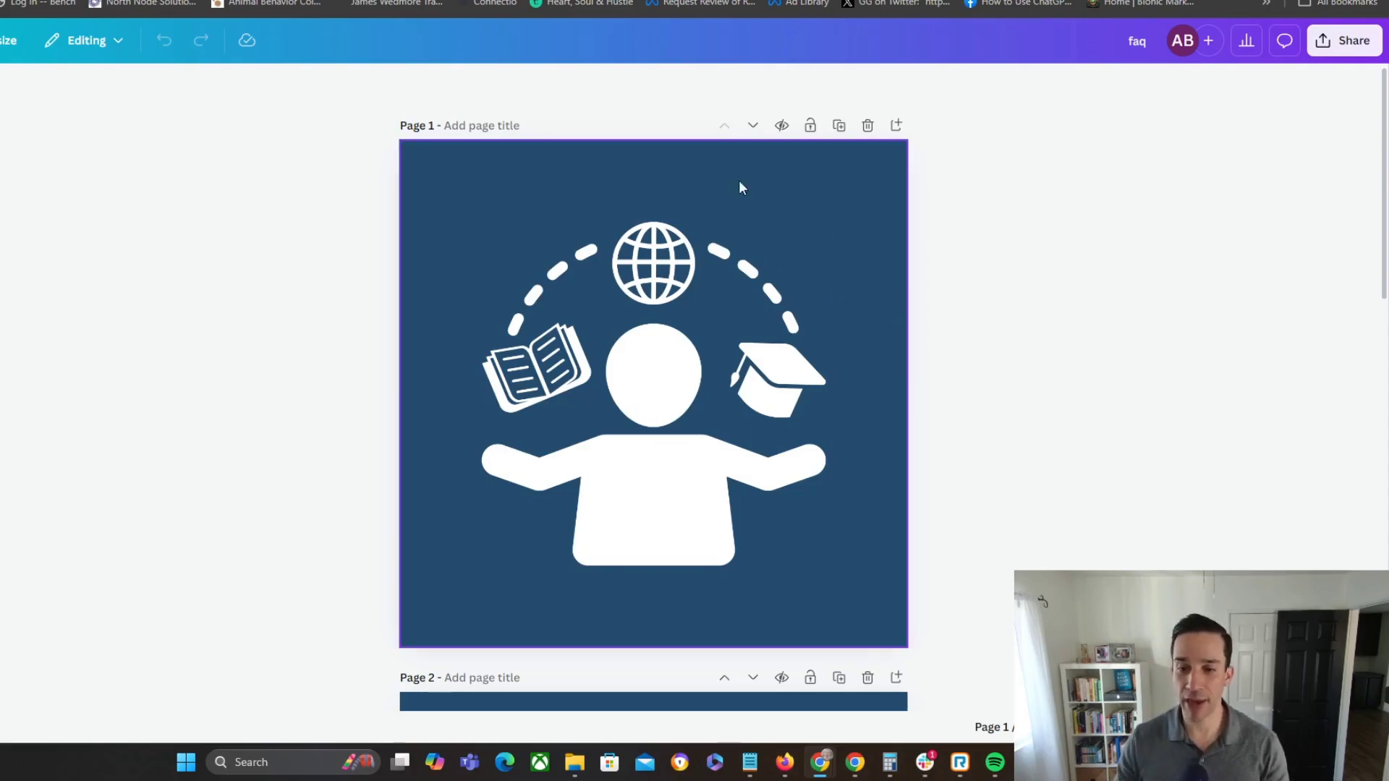
scroll(550, 227, down, 12)
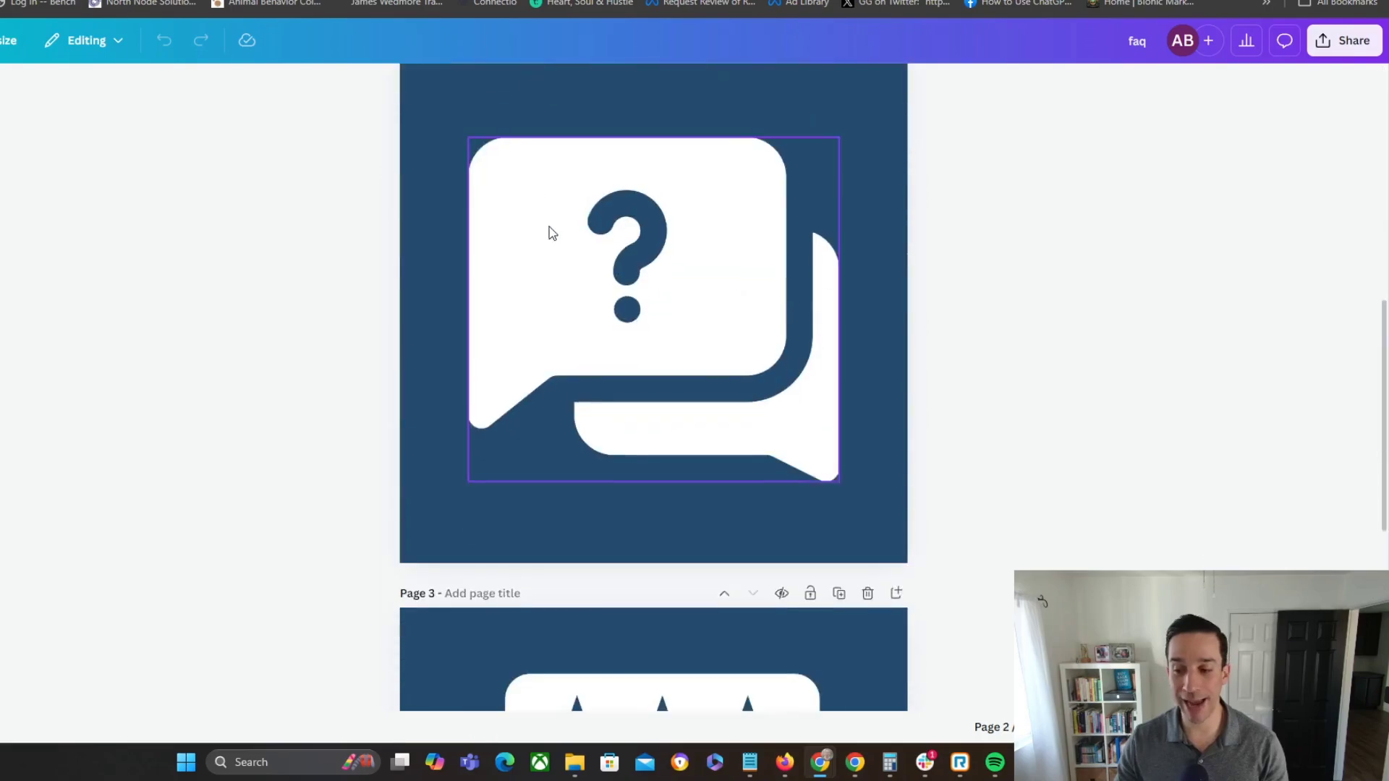
scroll(666, 457, up, 12)
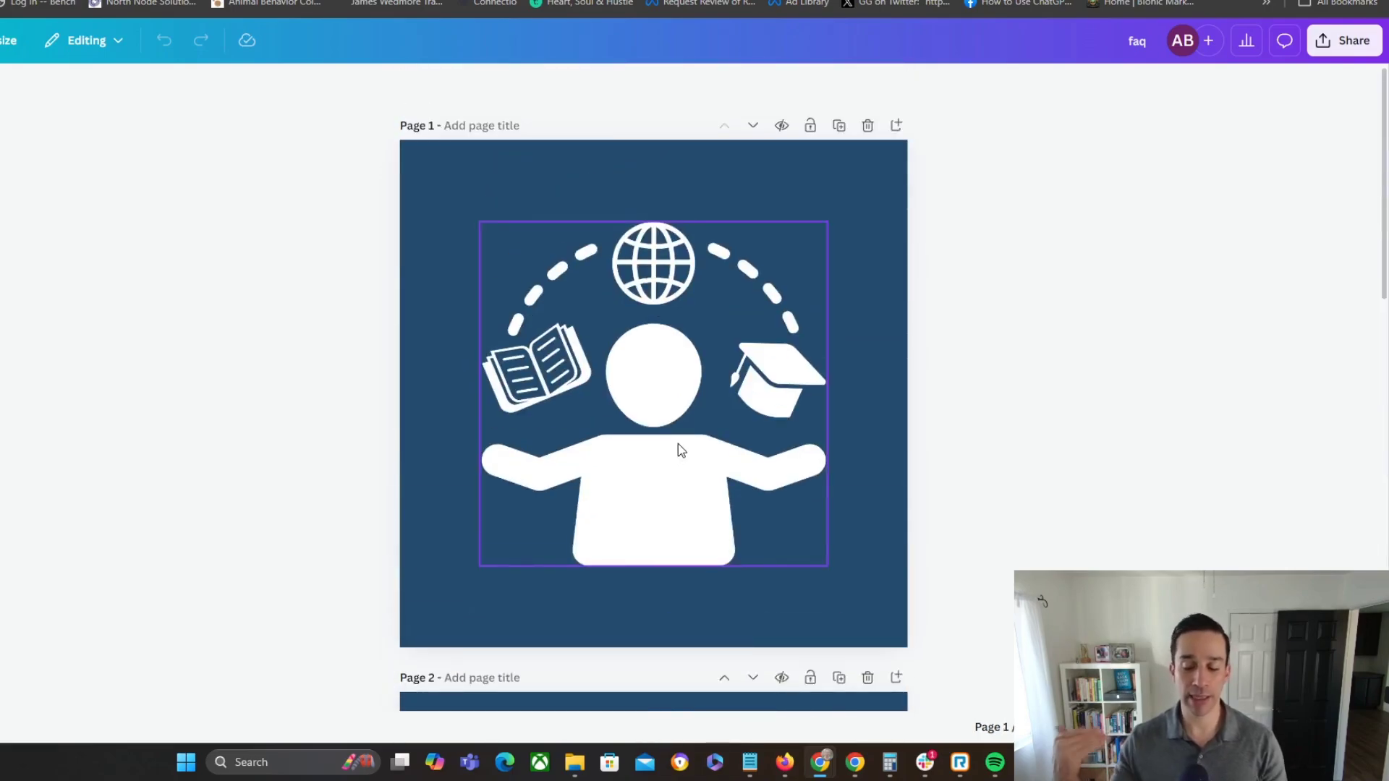
scroll(771, 415, down, 8)
scroll(750, 298, down, 5)
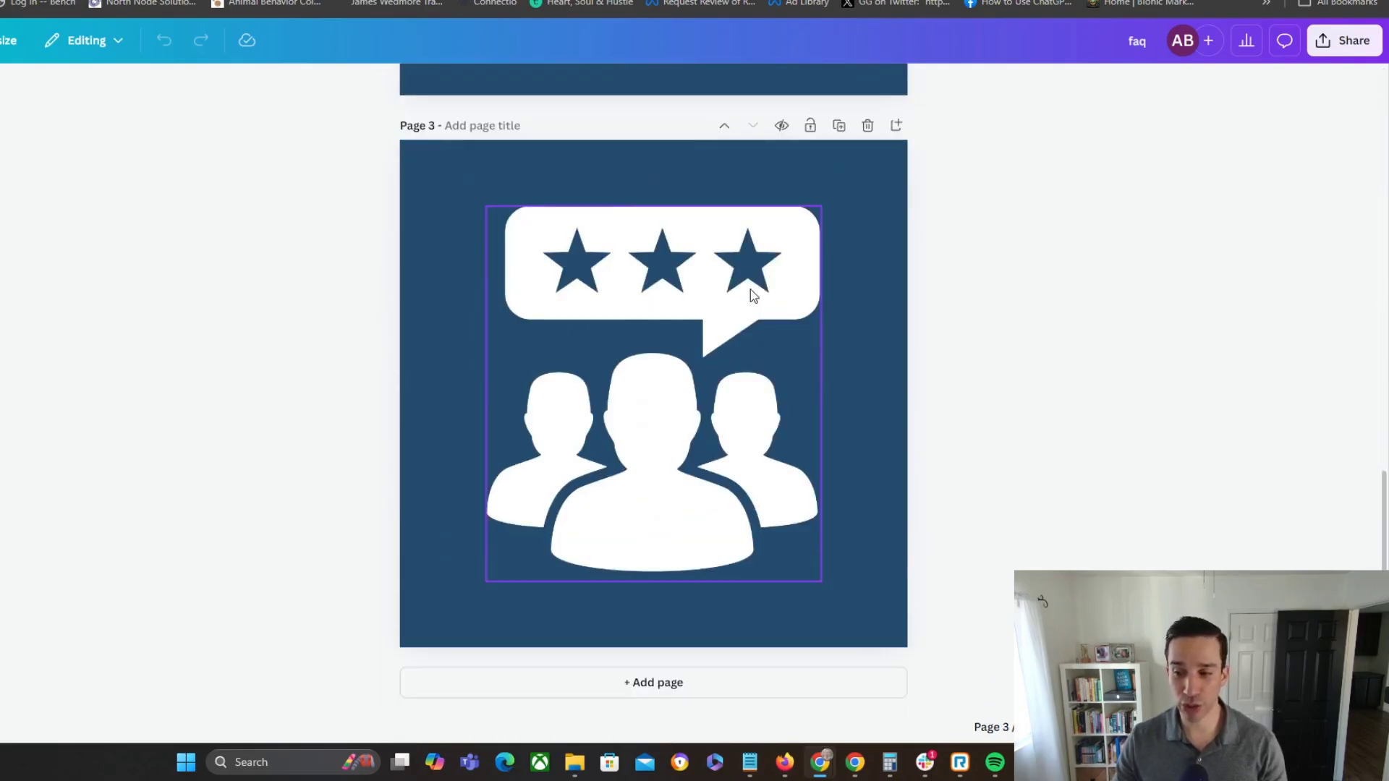
scroll(703, 450, up, 1)
scroll(703, 450, up, 15)
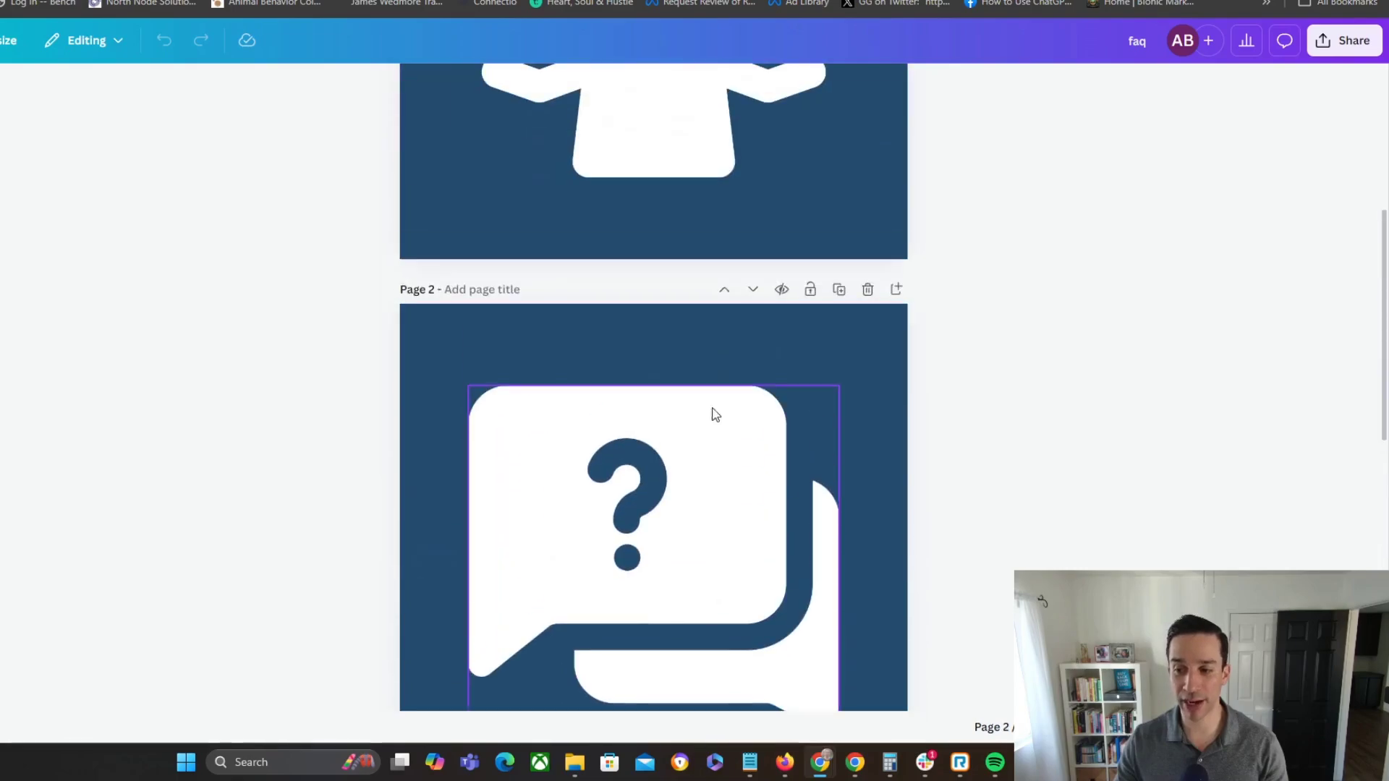
scroll(711, 383, down, 15)
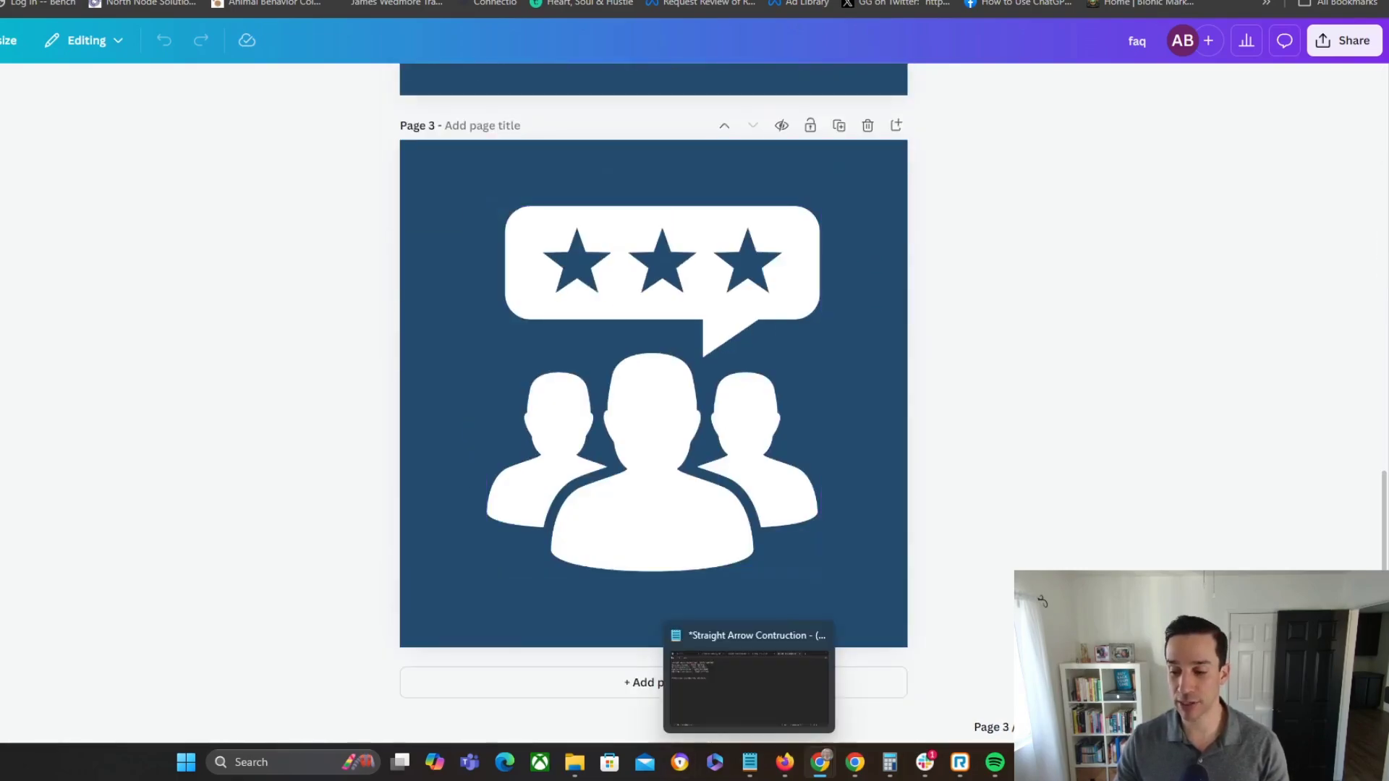
- On a new page 4, place an enlarged book-with-lightbulb graphic found by searching 'learn'
click(587, 691)
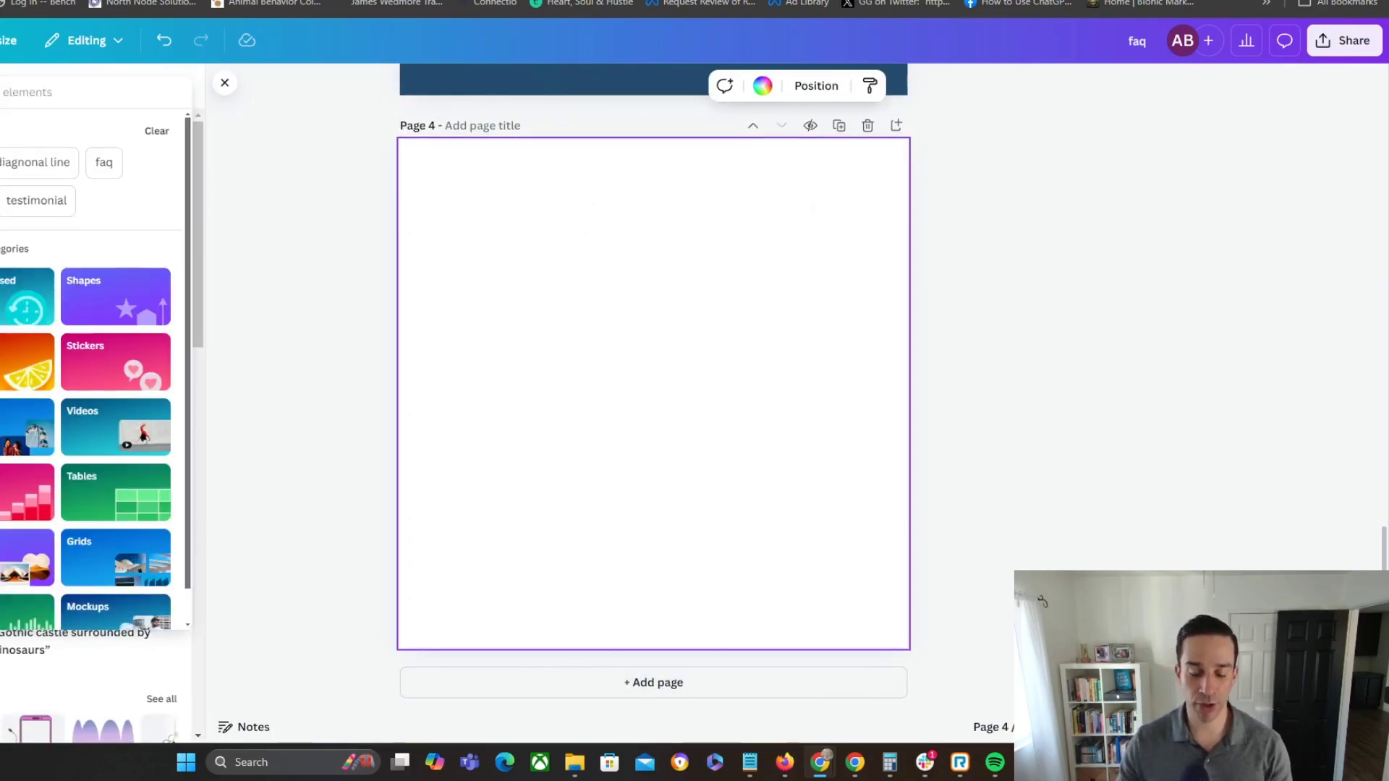
text(learn)
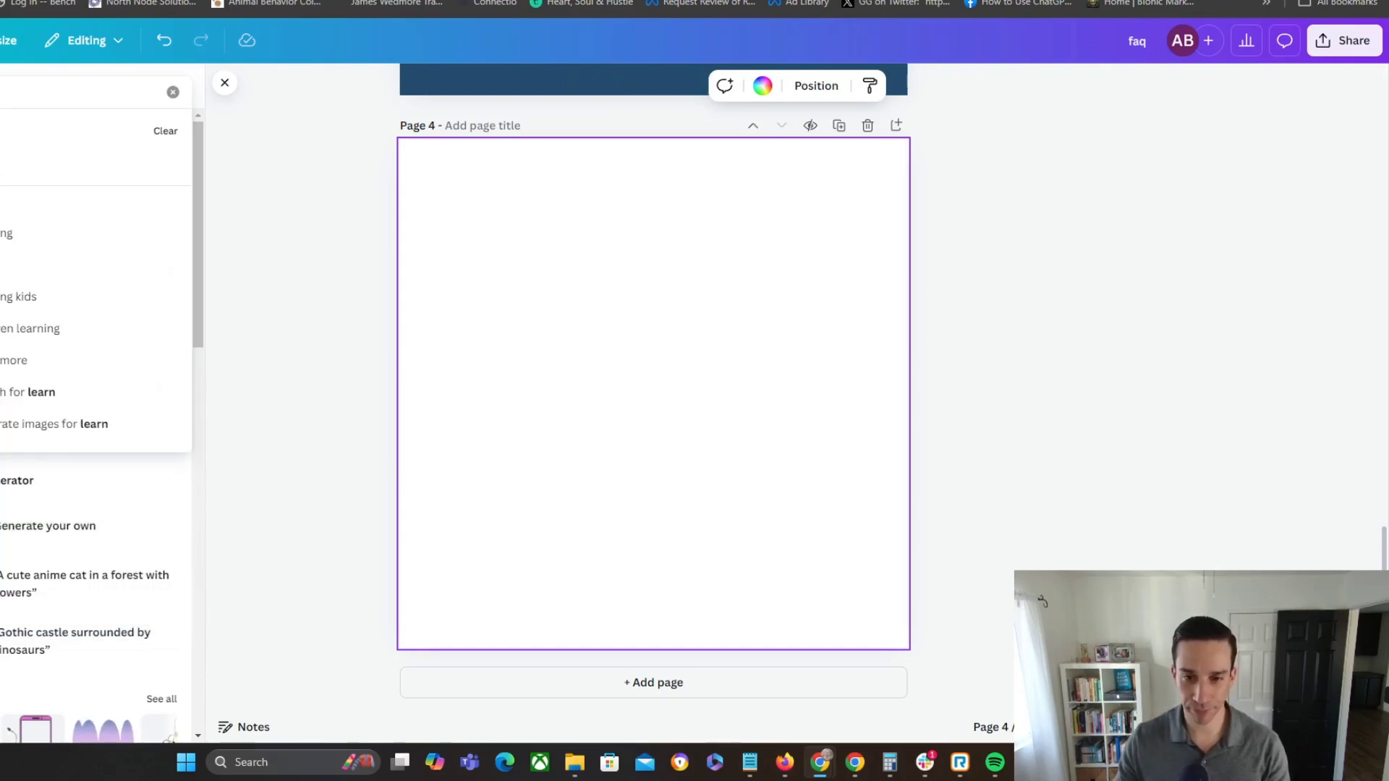
click(10, 162)
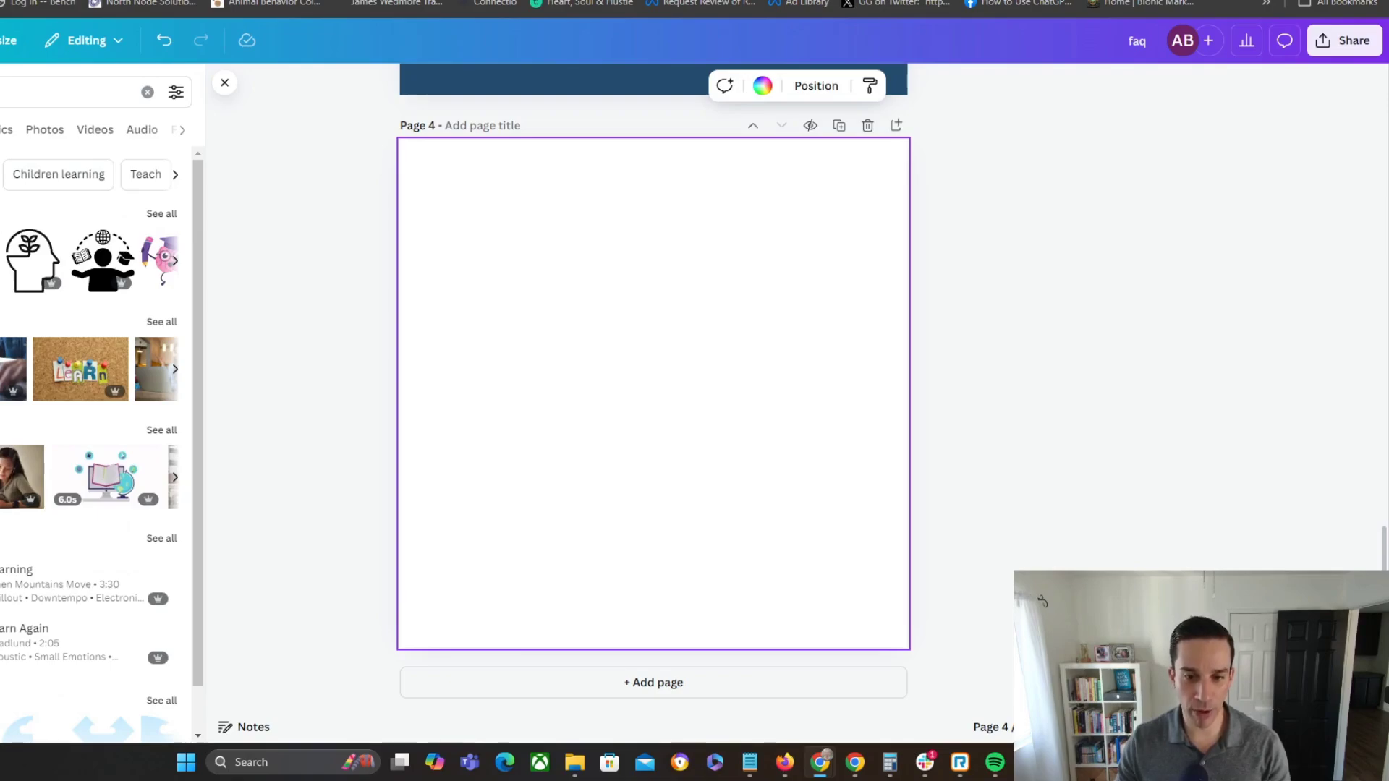
click(162, 214)
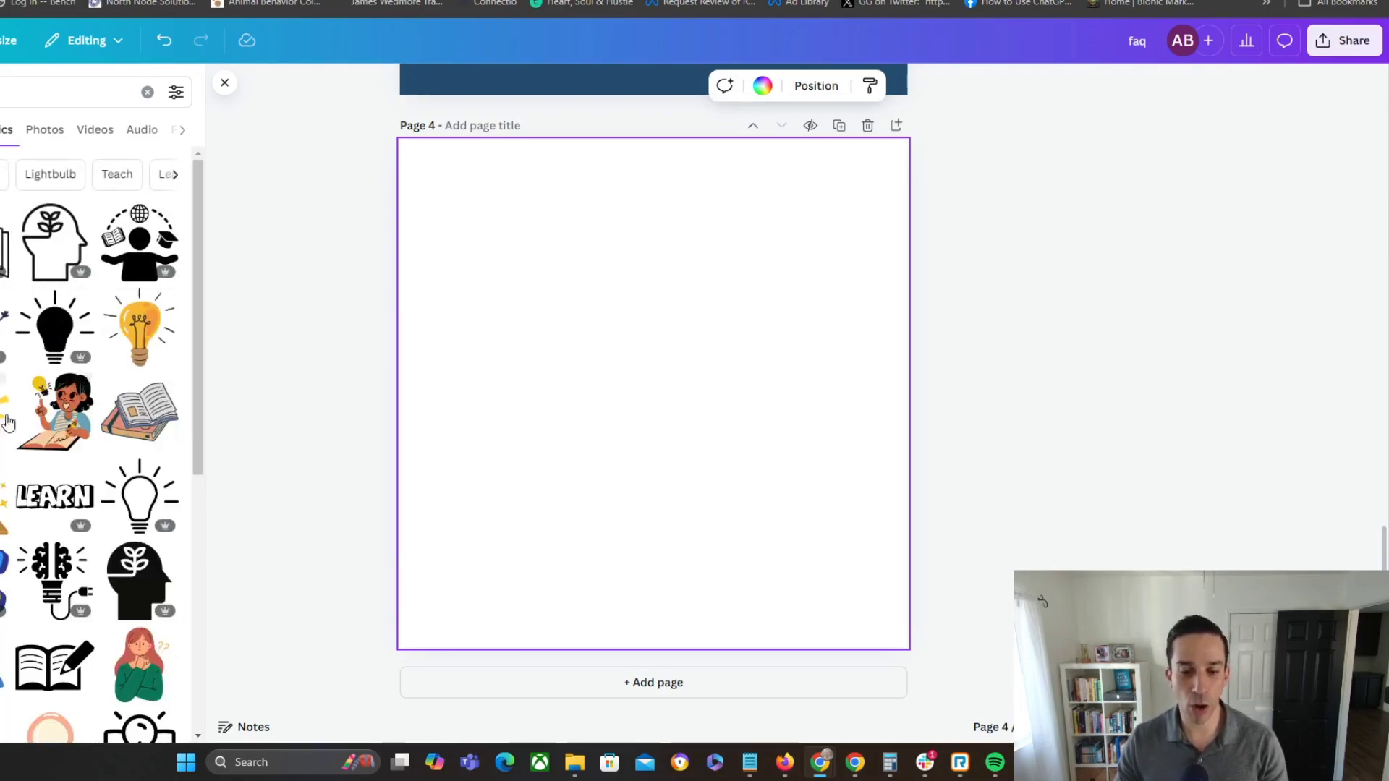
scroll(29, 405, down, 5)
scroll(29, 448, down, 8)
scroll(62, 492, up, 15)
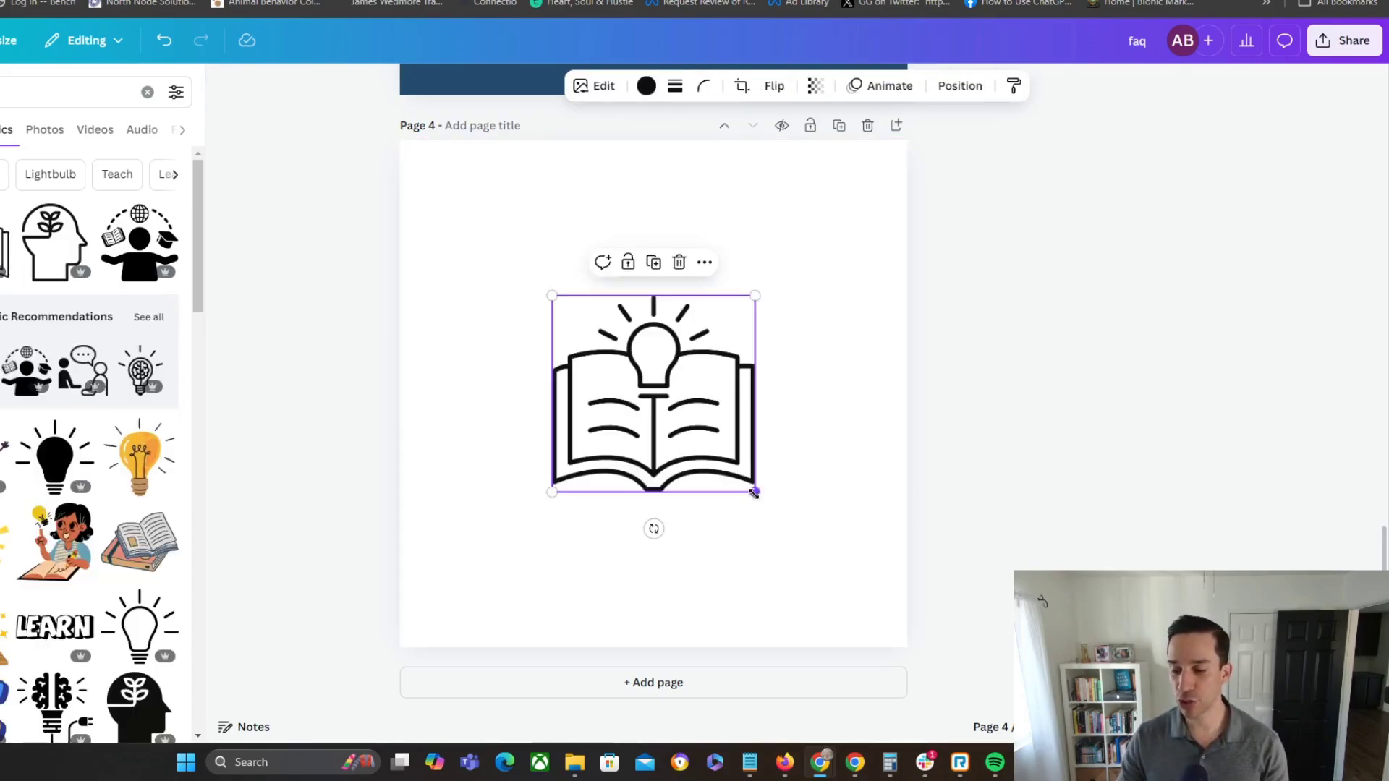
drag(755, 492, 680, 394)
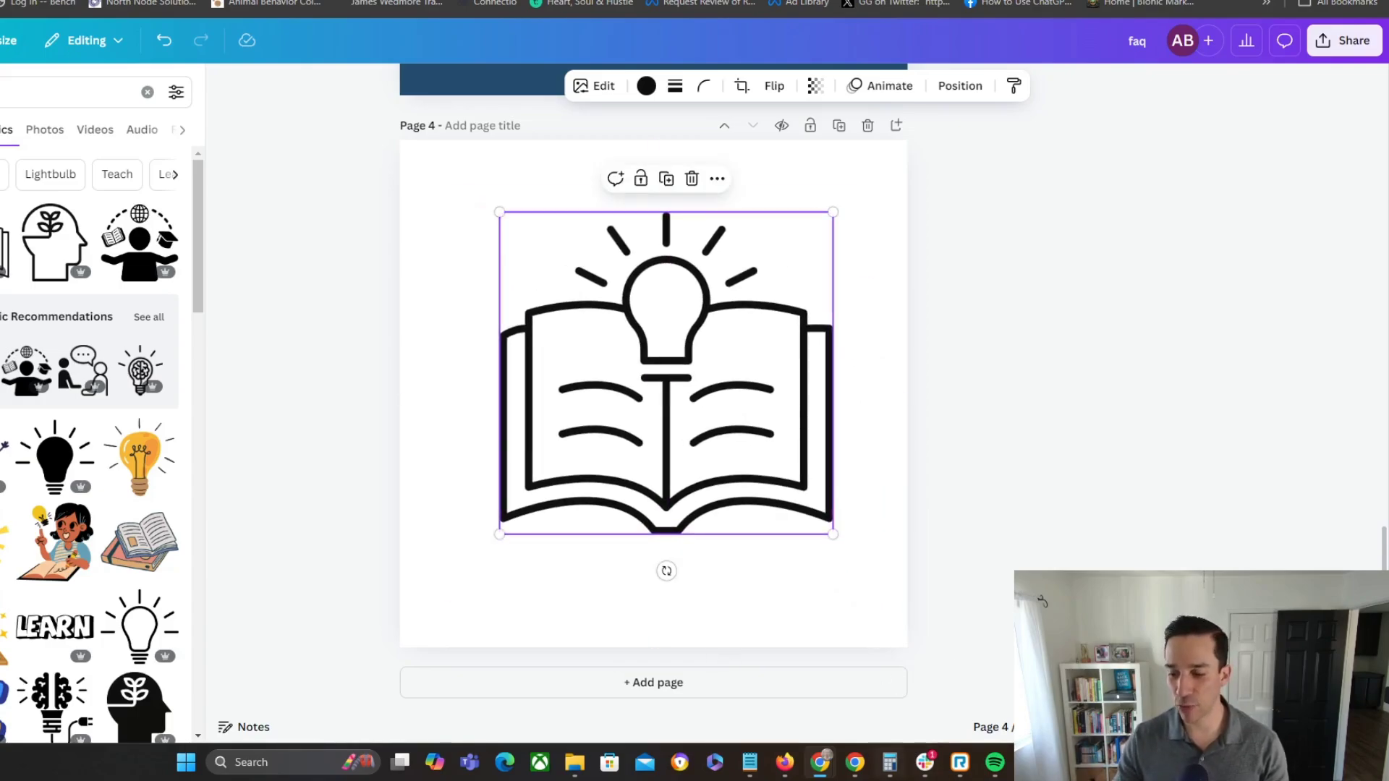
- Glance at the Ads Manager window, then return to the Canva design
mouse_move(821, 773)
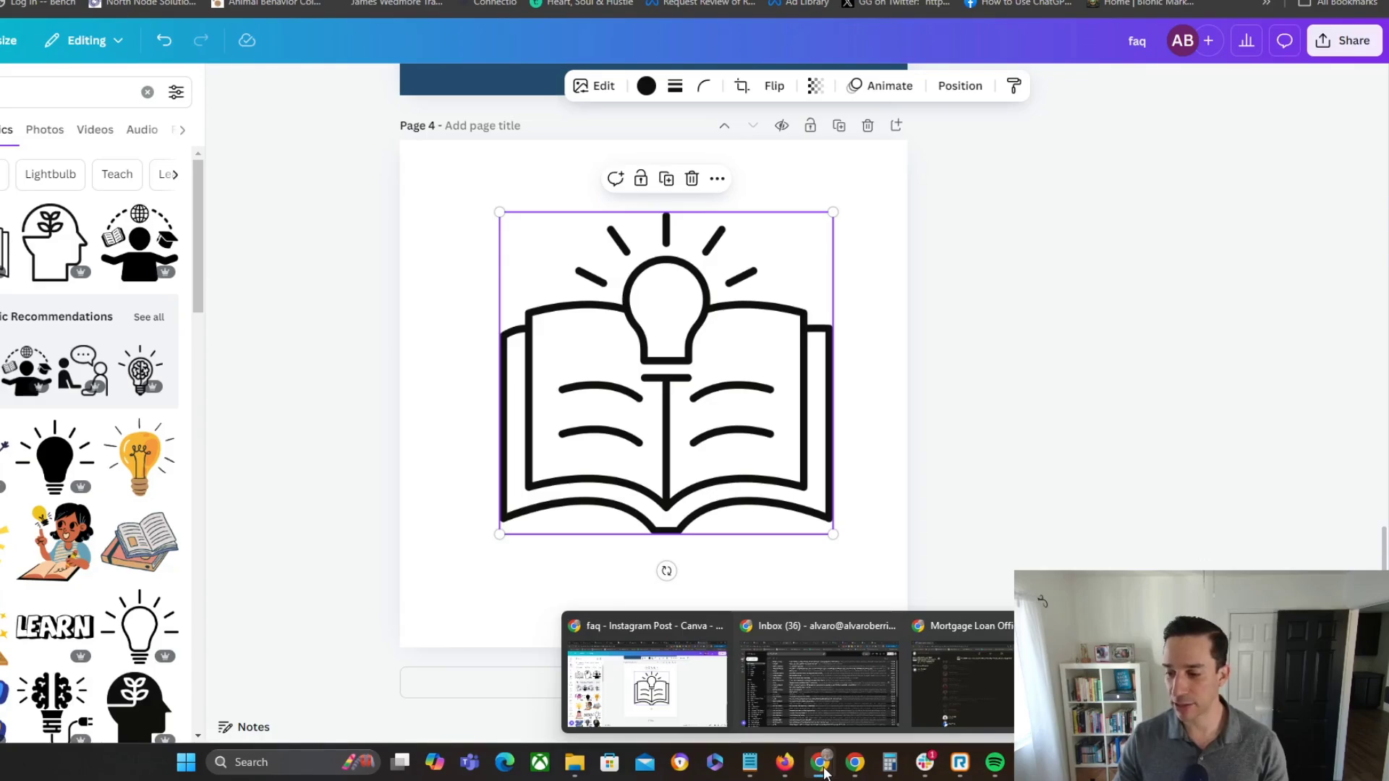
click(777, 776)
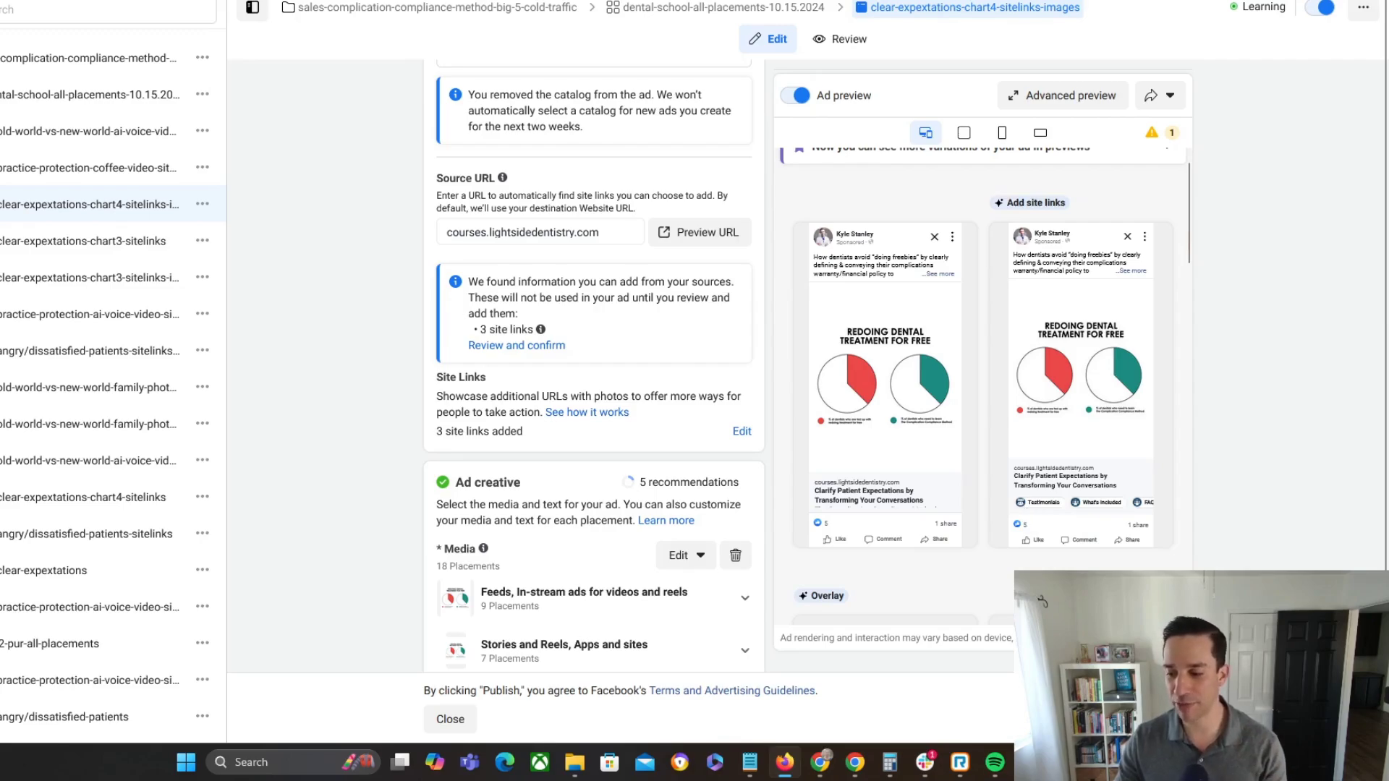
click(789, 771)
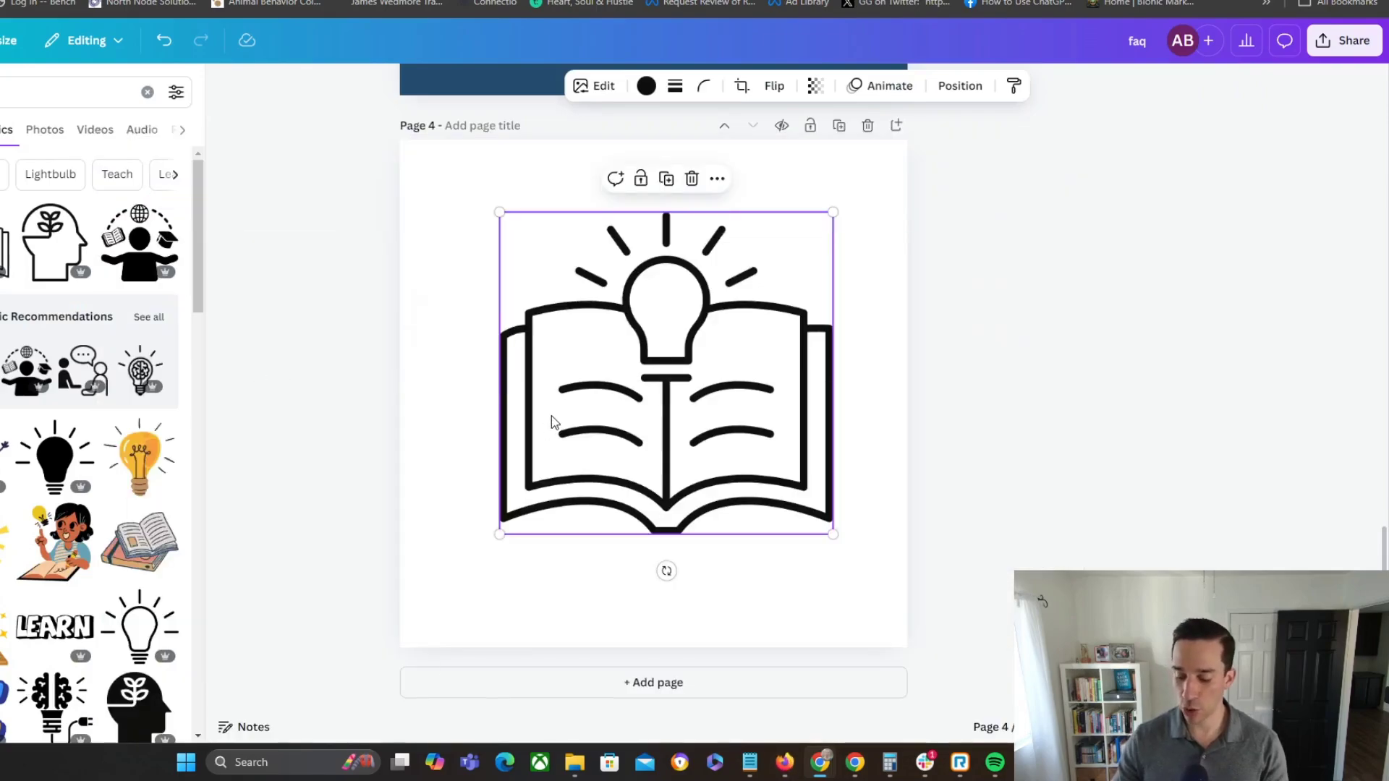
- Replace the book graphic with trial juggling-person and filled lightbulb graphics on page 4
key(Delete)
click(140, 242)
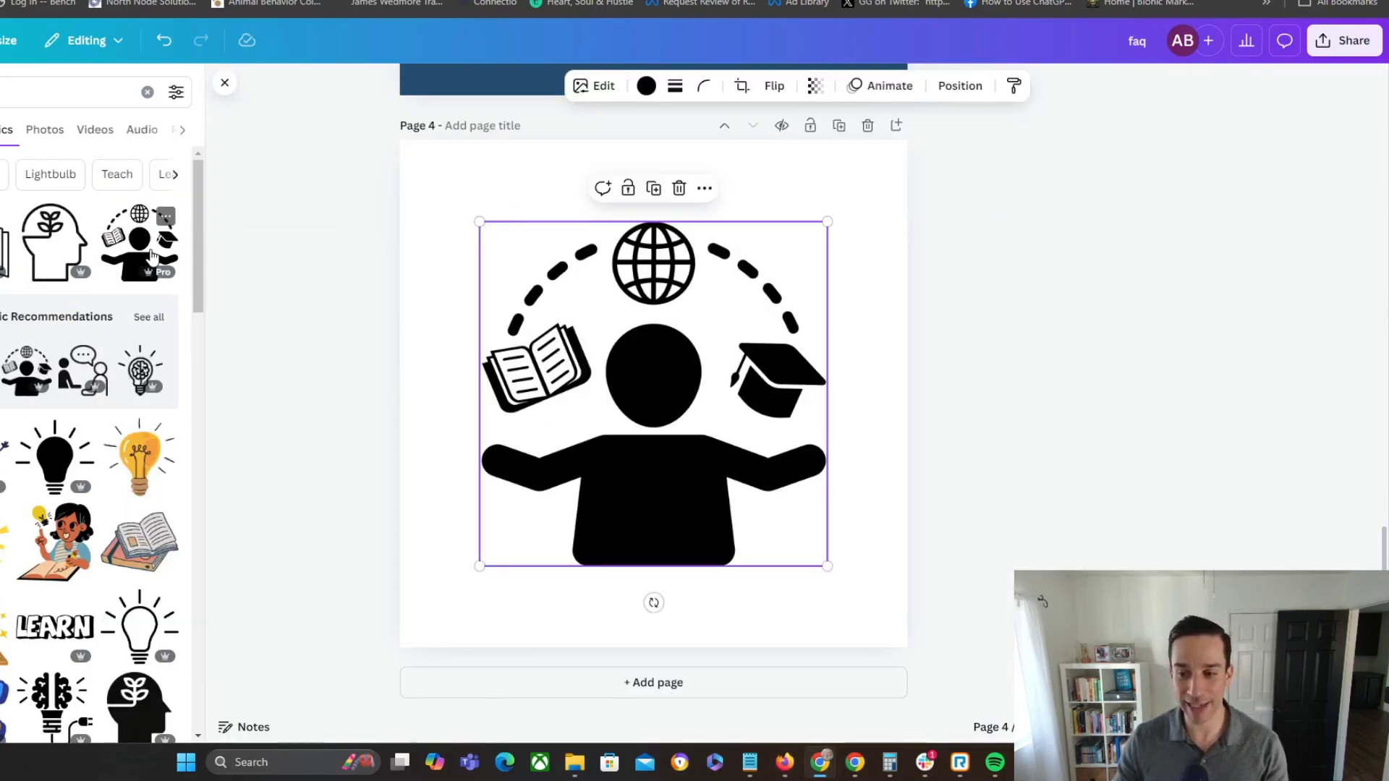
drag(688, 481, 685, 437)
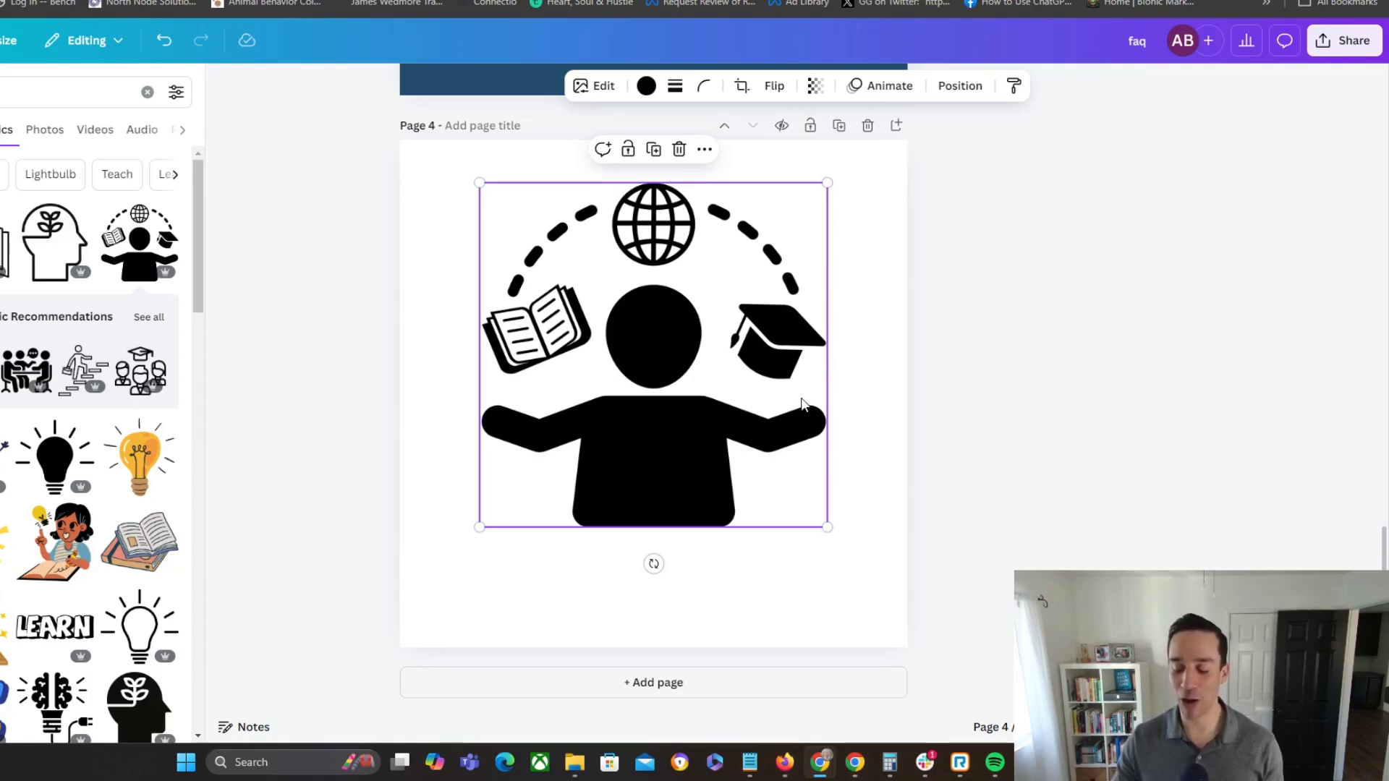
key(Delete)
click(56, 454)
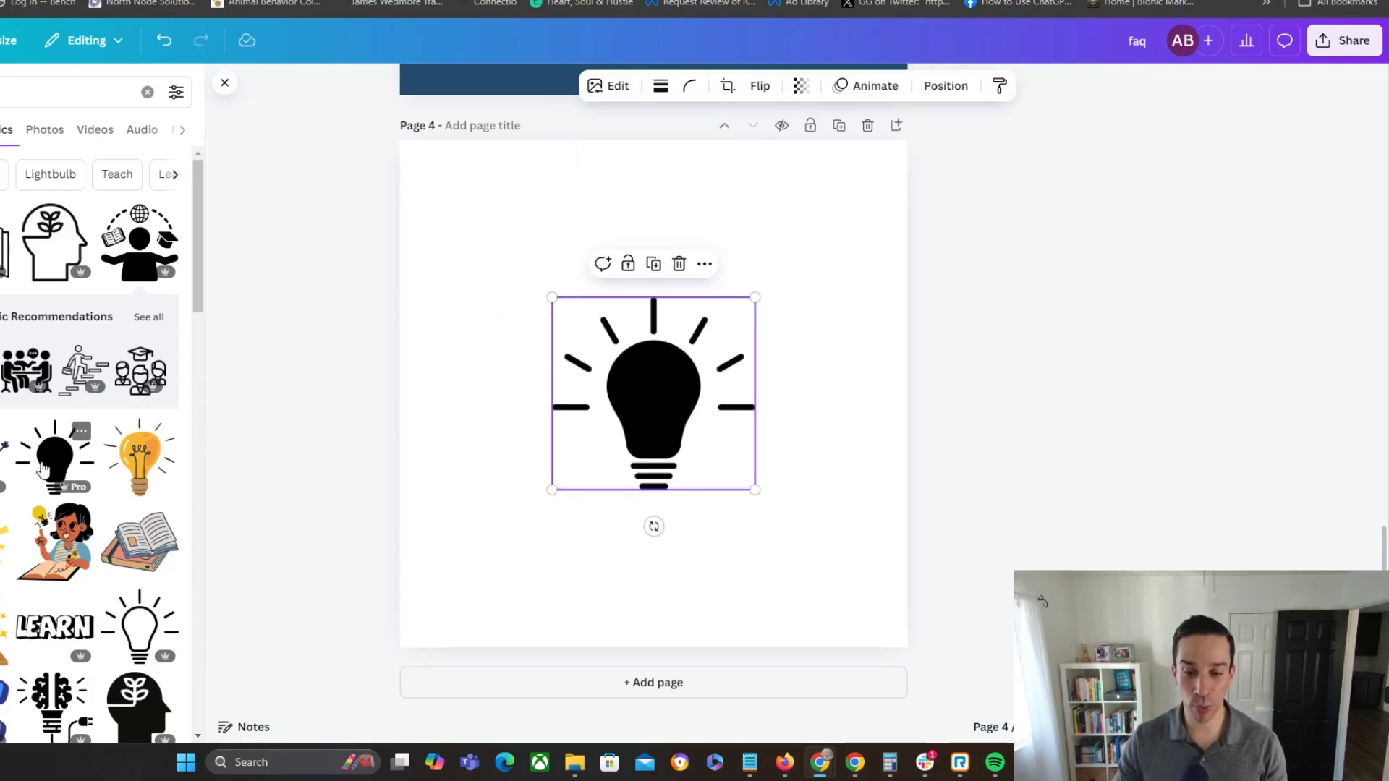
click(875, 426)
drag(618, 391, 603, 324)
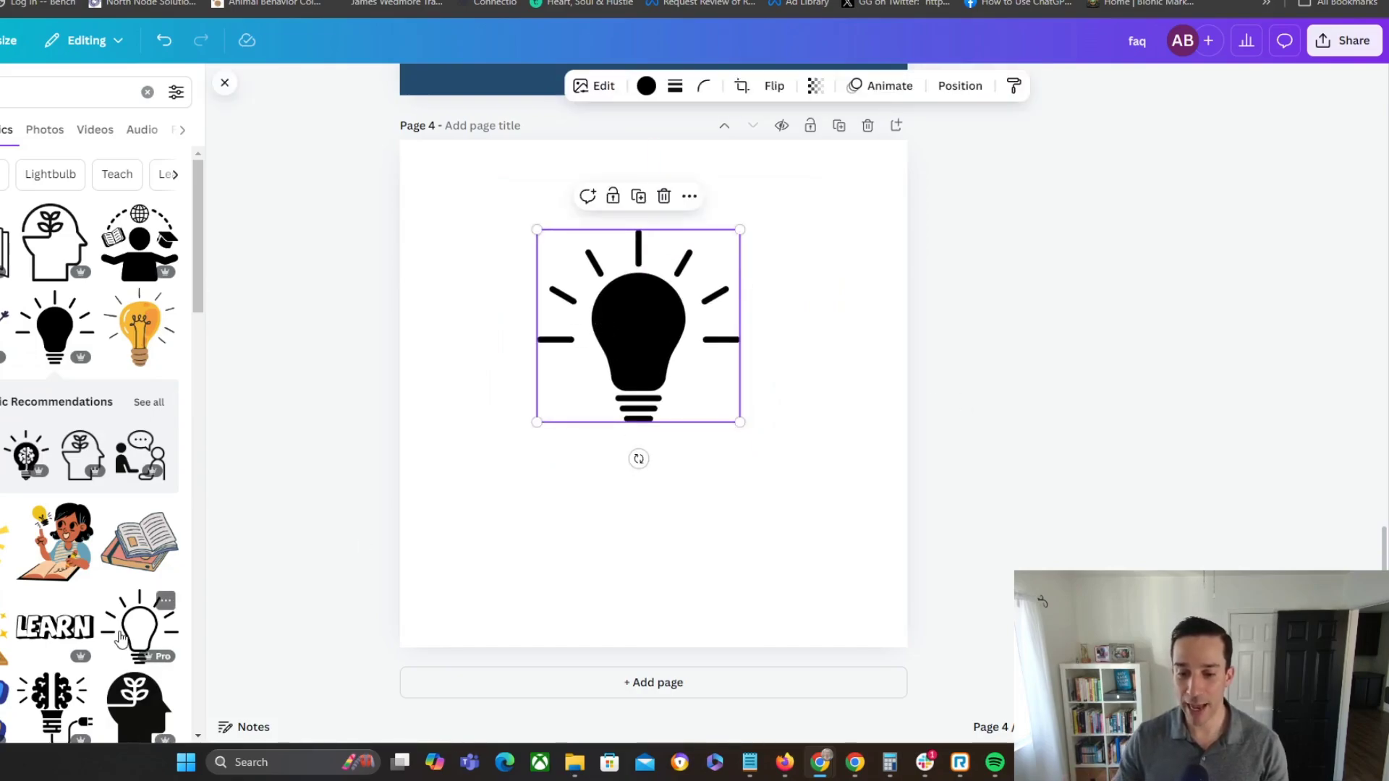
- Try outline and yellow lightbulb graphics, deleting them and the filled lightbulb to clear page 4
click(154, 611)
drag(683, 469, 790, 594)
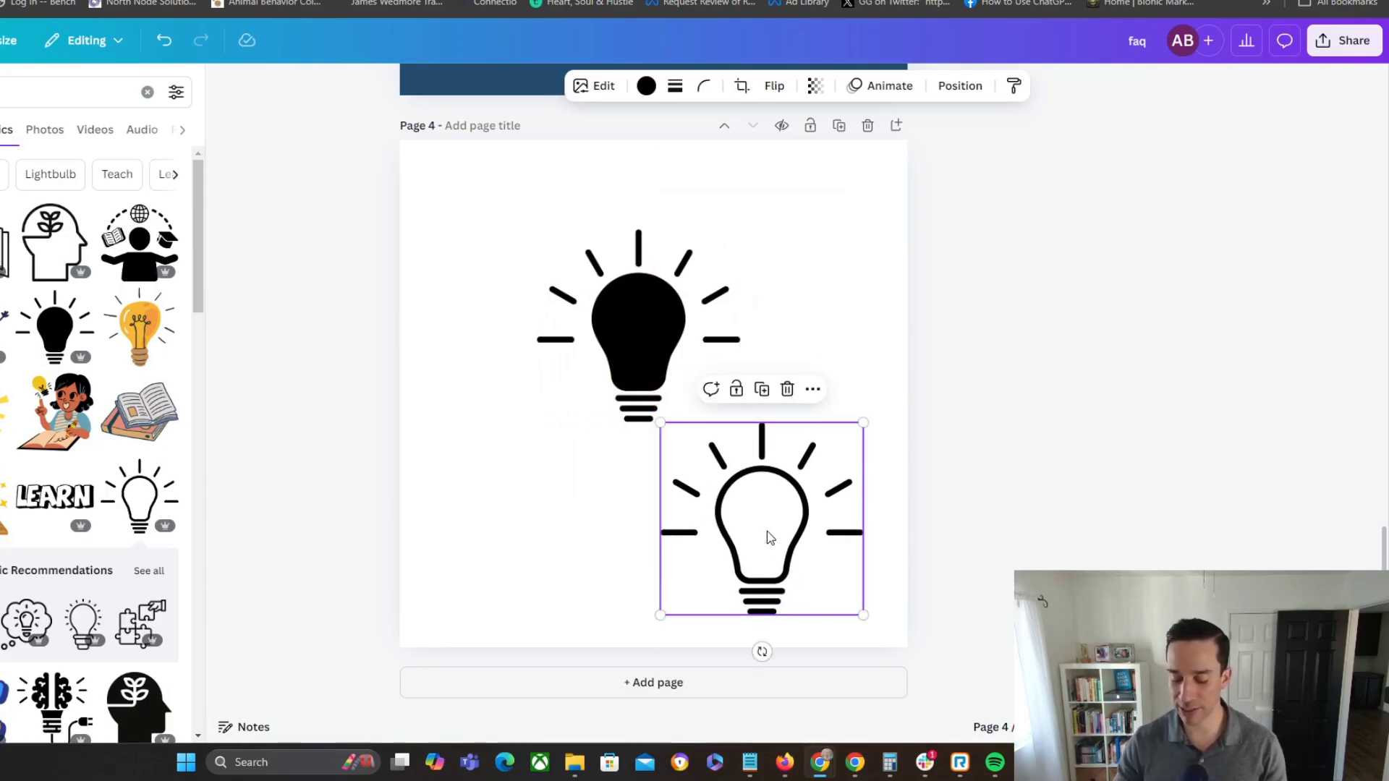
key(Delete)
click(652, 305)
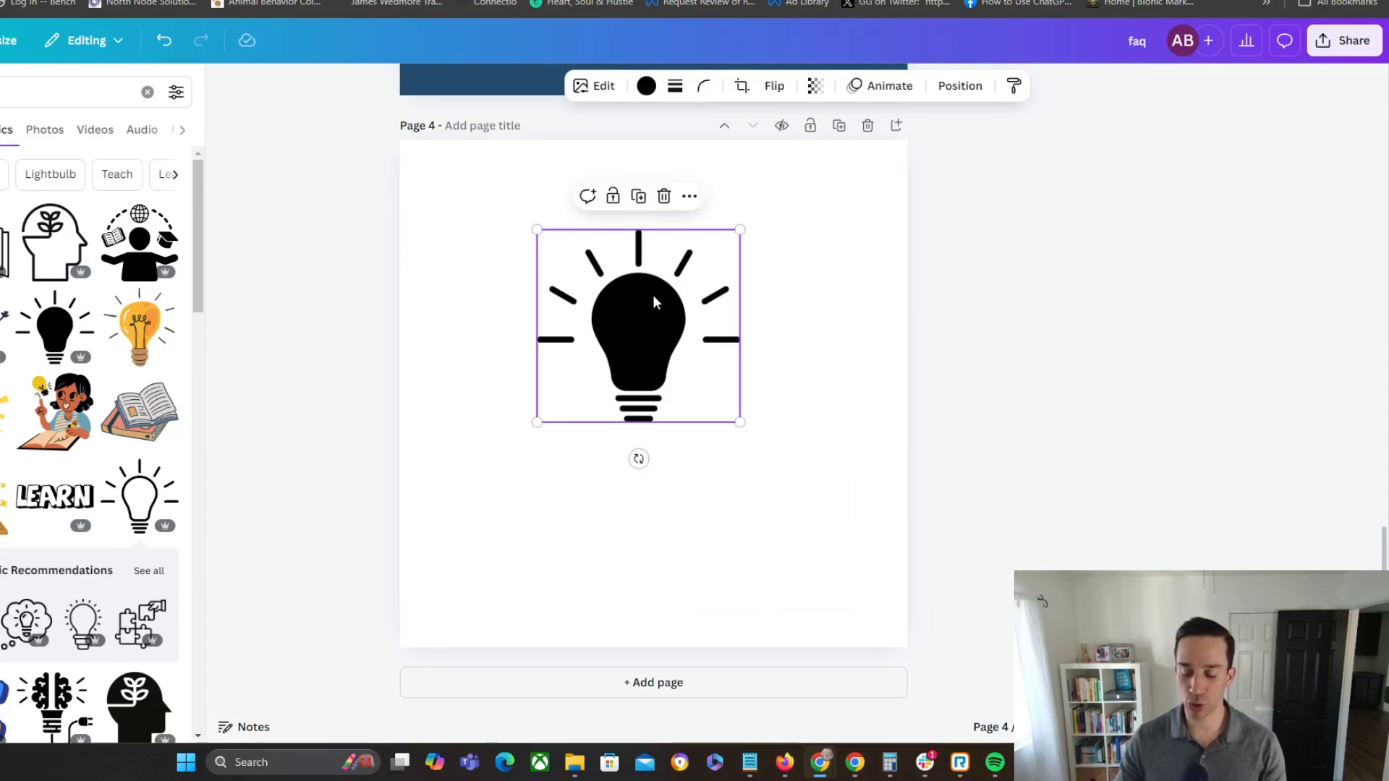
key(Delete)
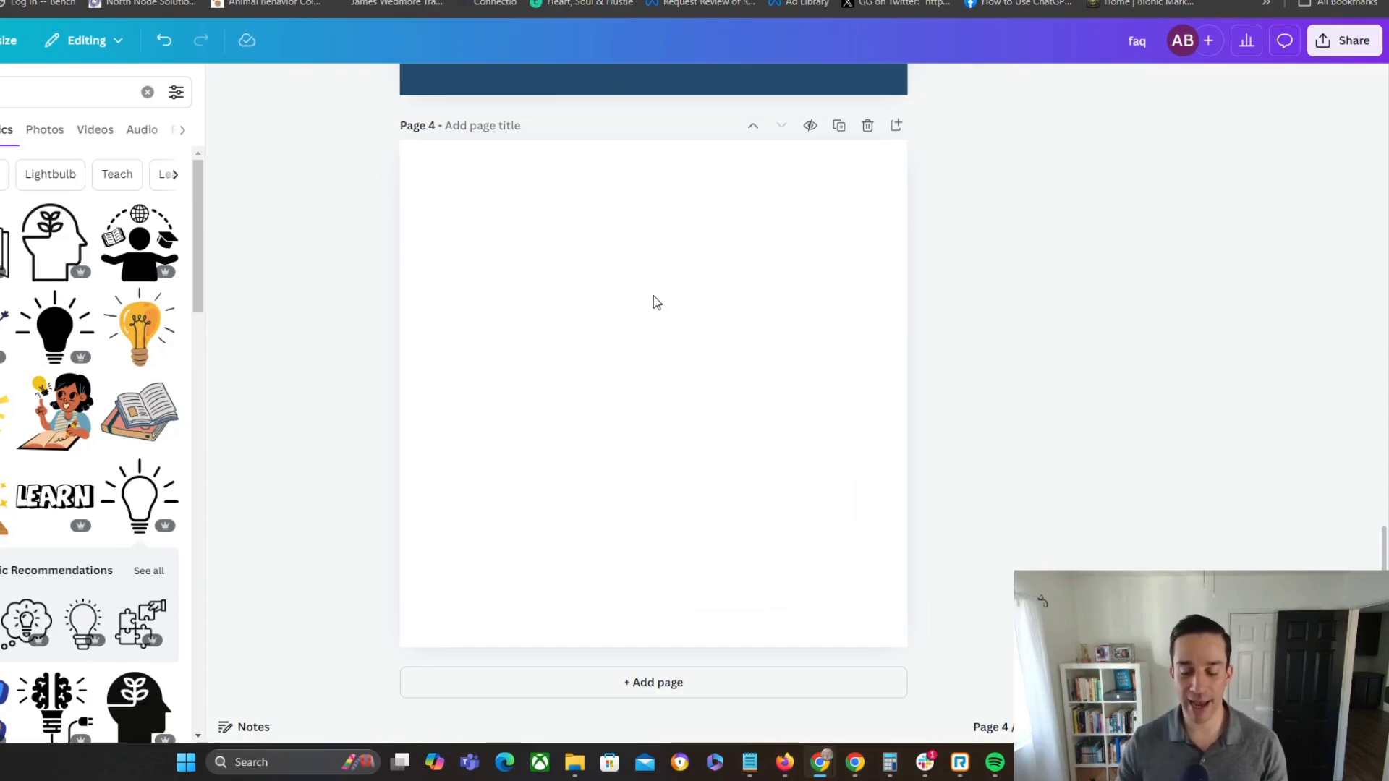
click(139, 329)
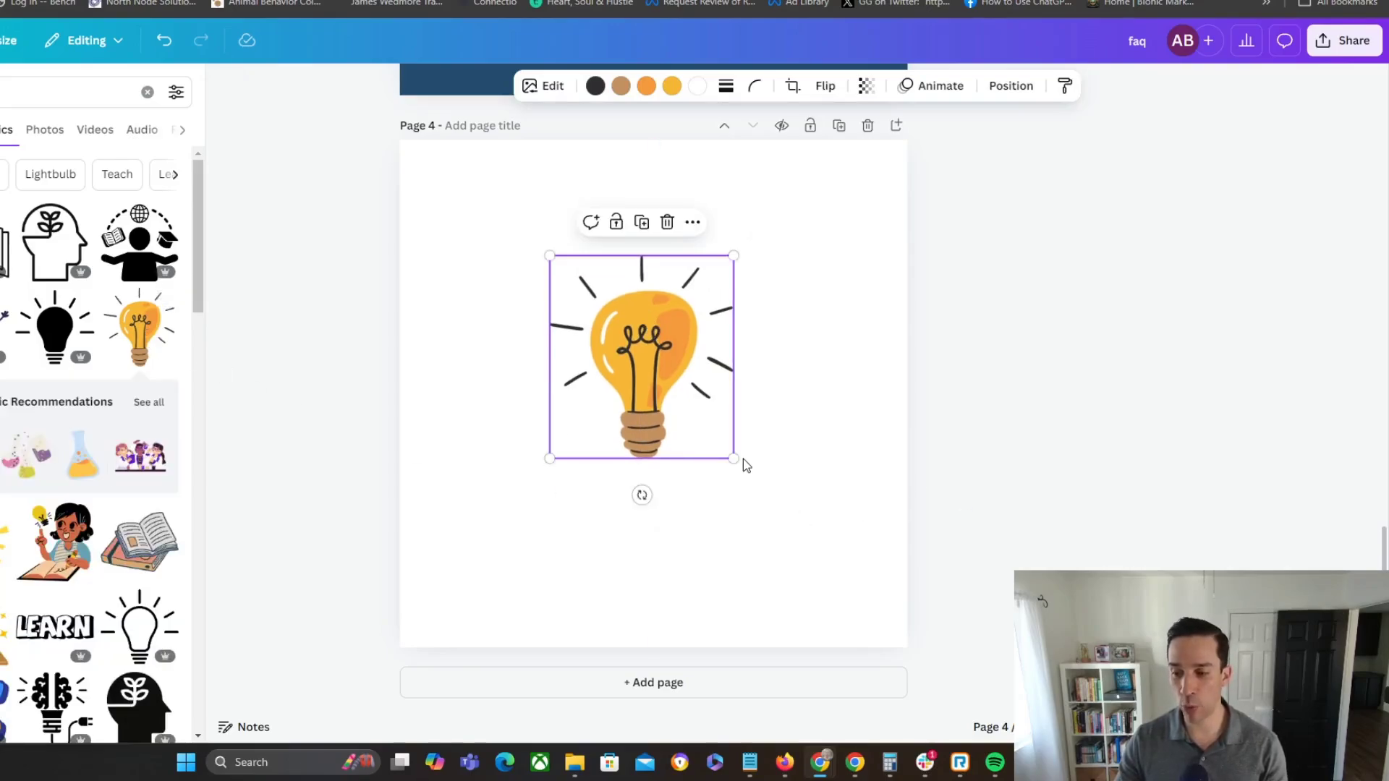
drag(732, 455, 824, 558)
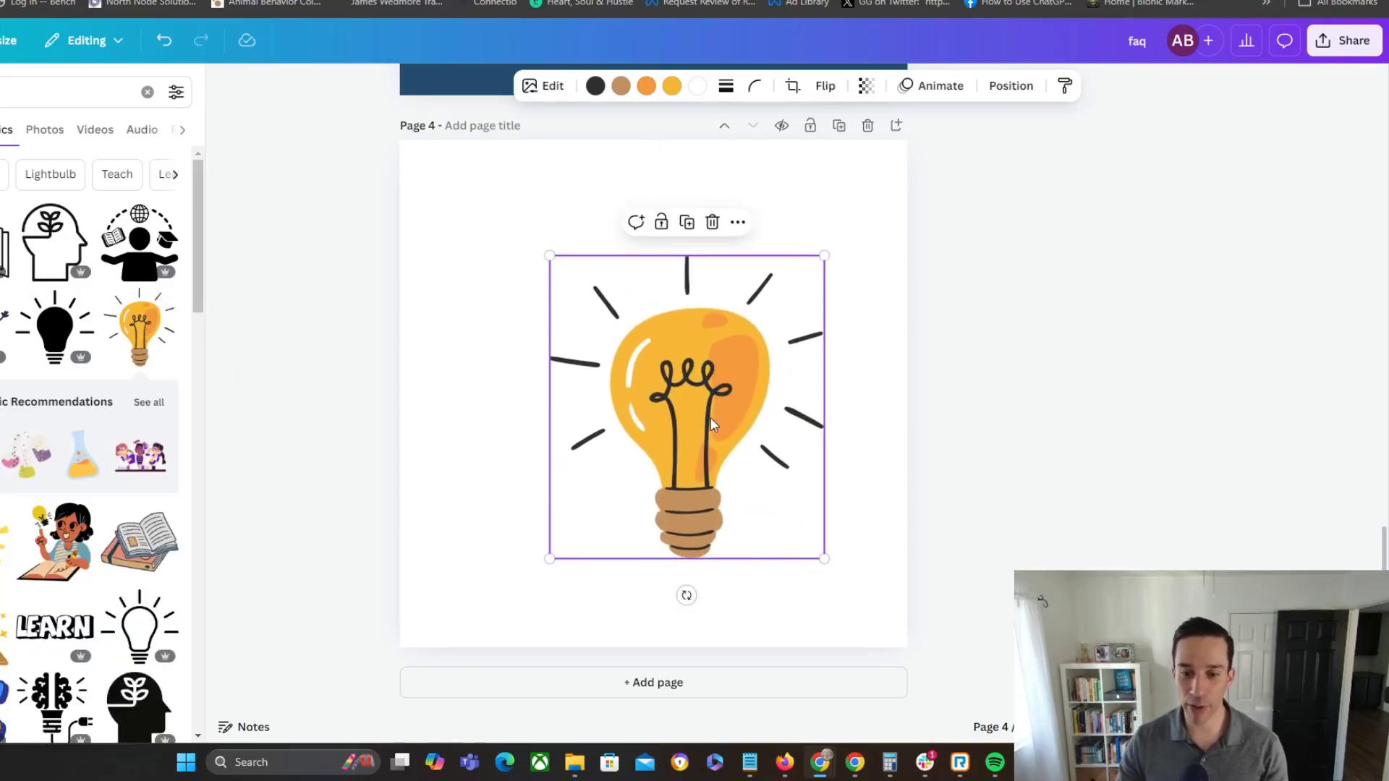
key(Delete)
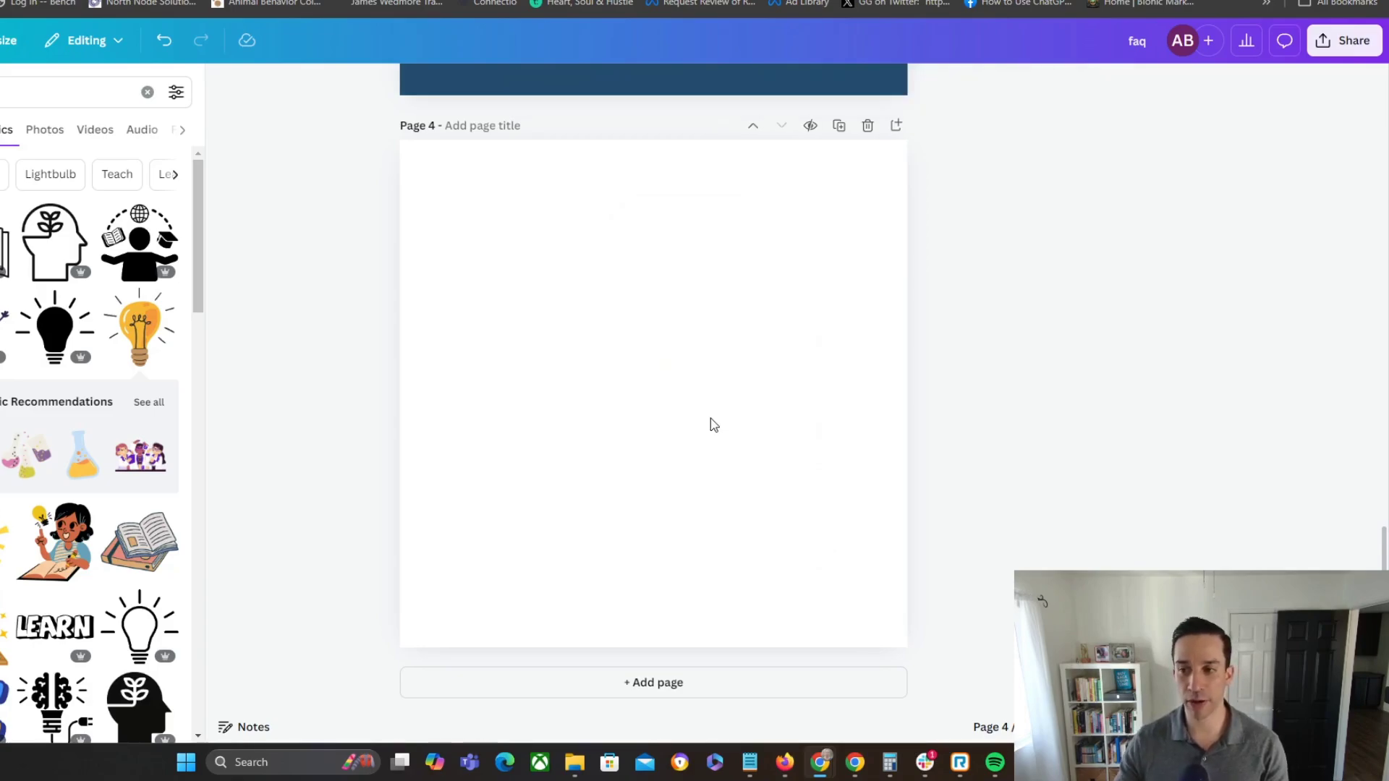
- Open the Download panel, change its page selection, then close it without downloading
scroll(930, 441, up, 12)
scroll(933, 454, up, 5)
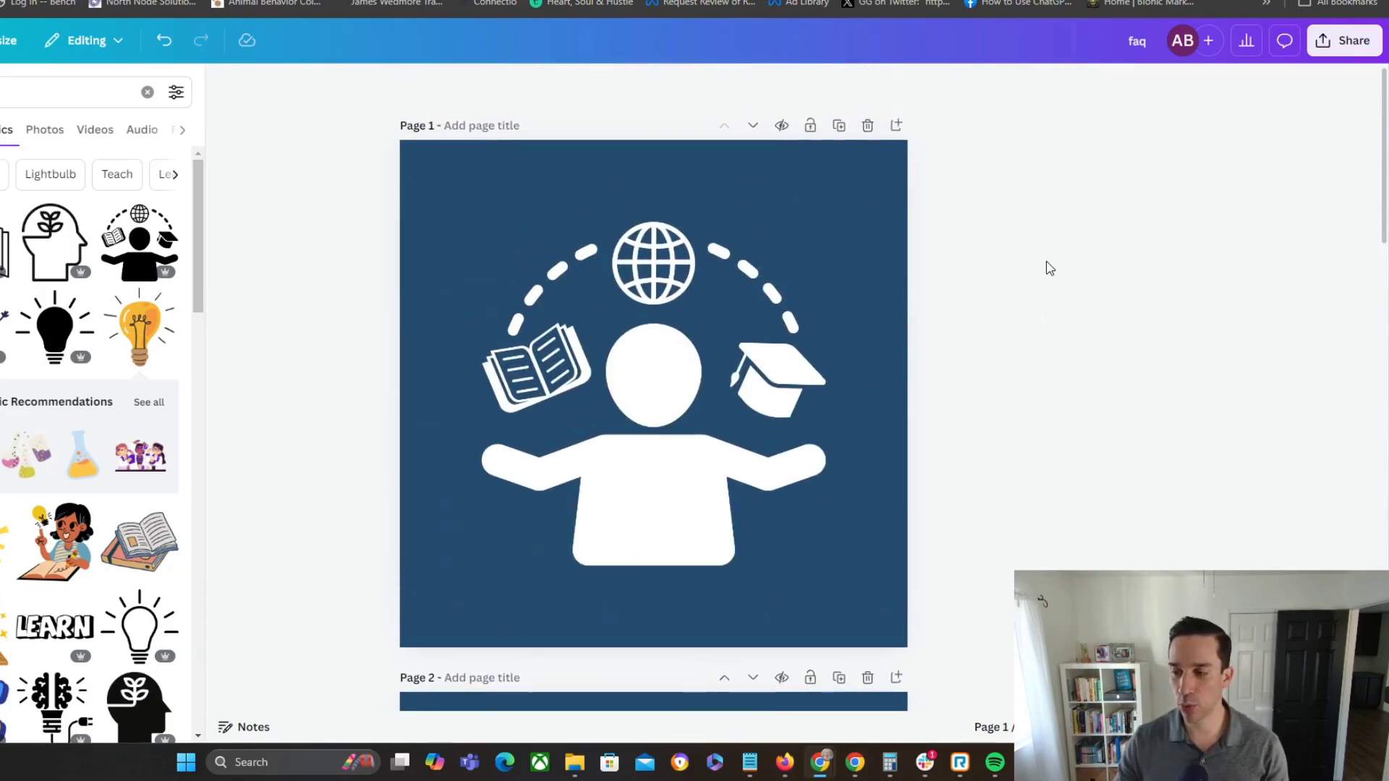
click(1310, 48)
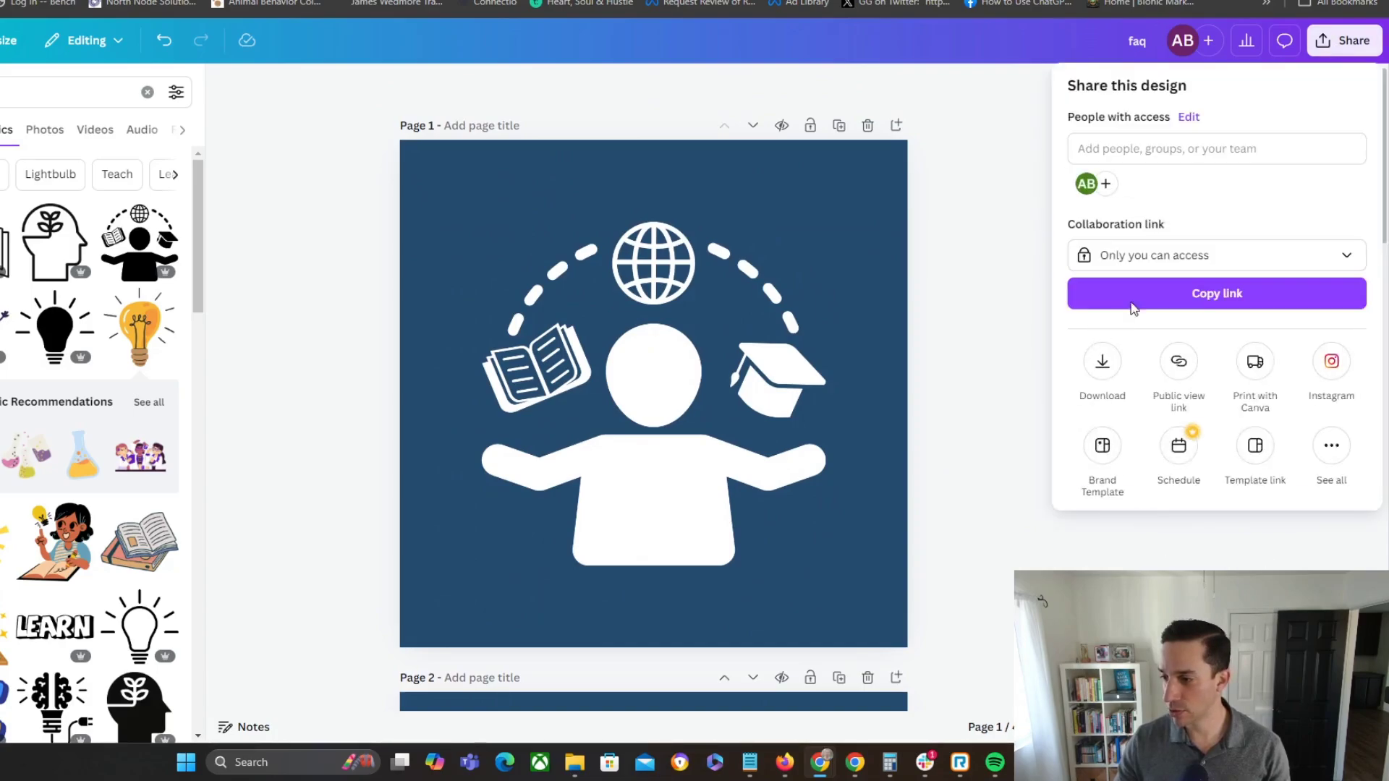
click(1118, 368)
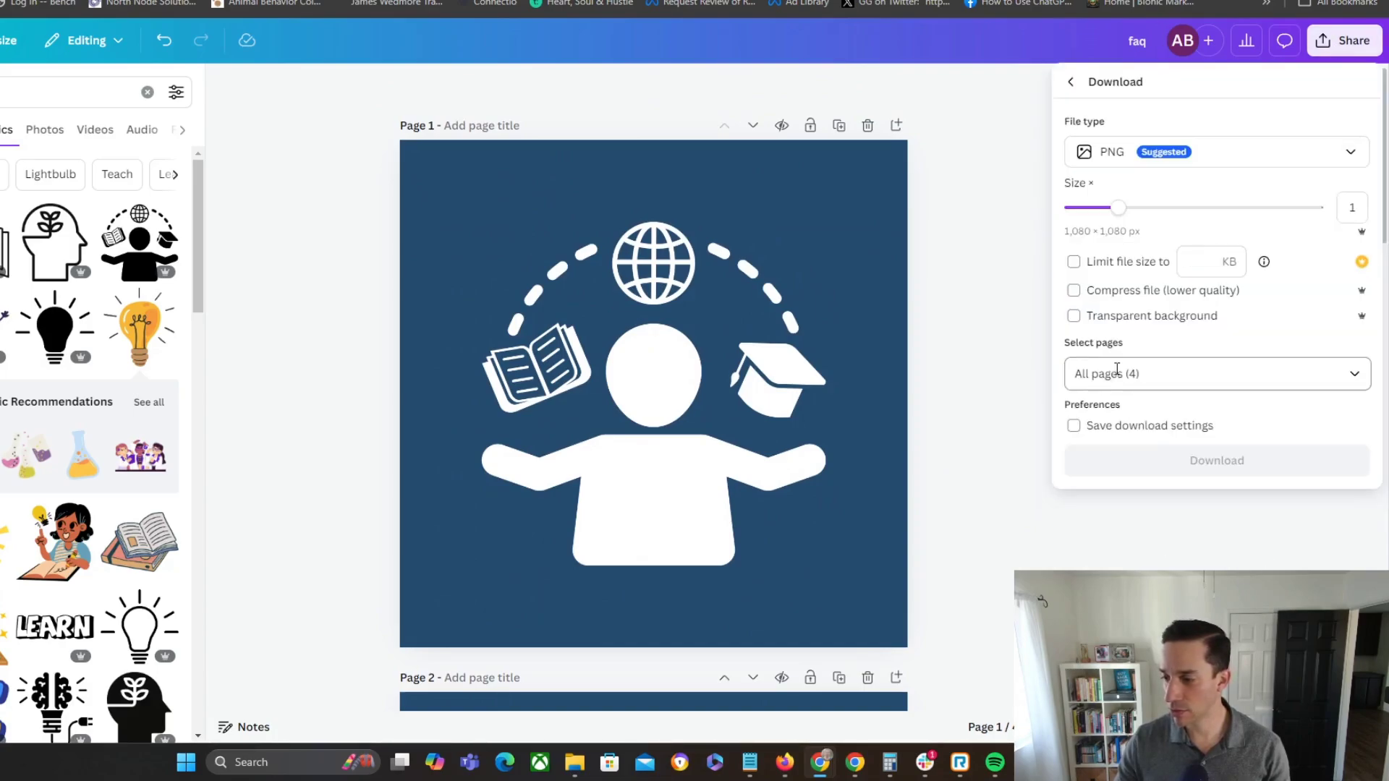
click(1345, 380)
click(1341, 422)
click(945, 440)
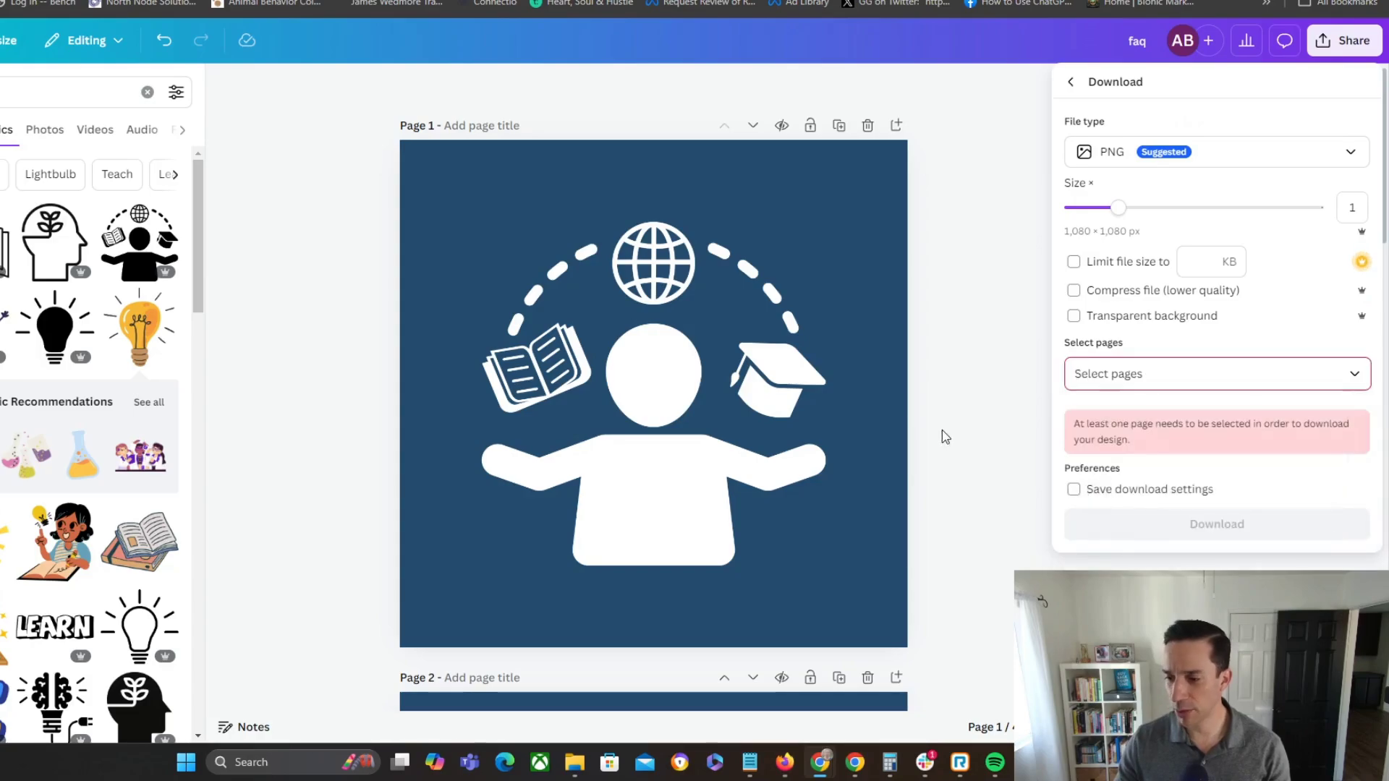
click(923, 499)
- Copy page 3's navy background square and paste it onto page 4
scroll(924, 499, down, 15)
scroll(493, 336, up, 3)
click(425, 238)
key(ctrl+c)
key(ctrl+v)
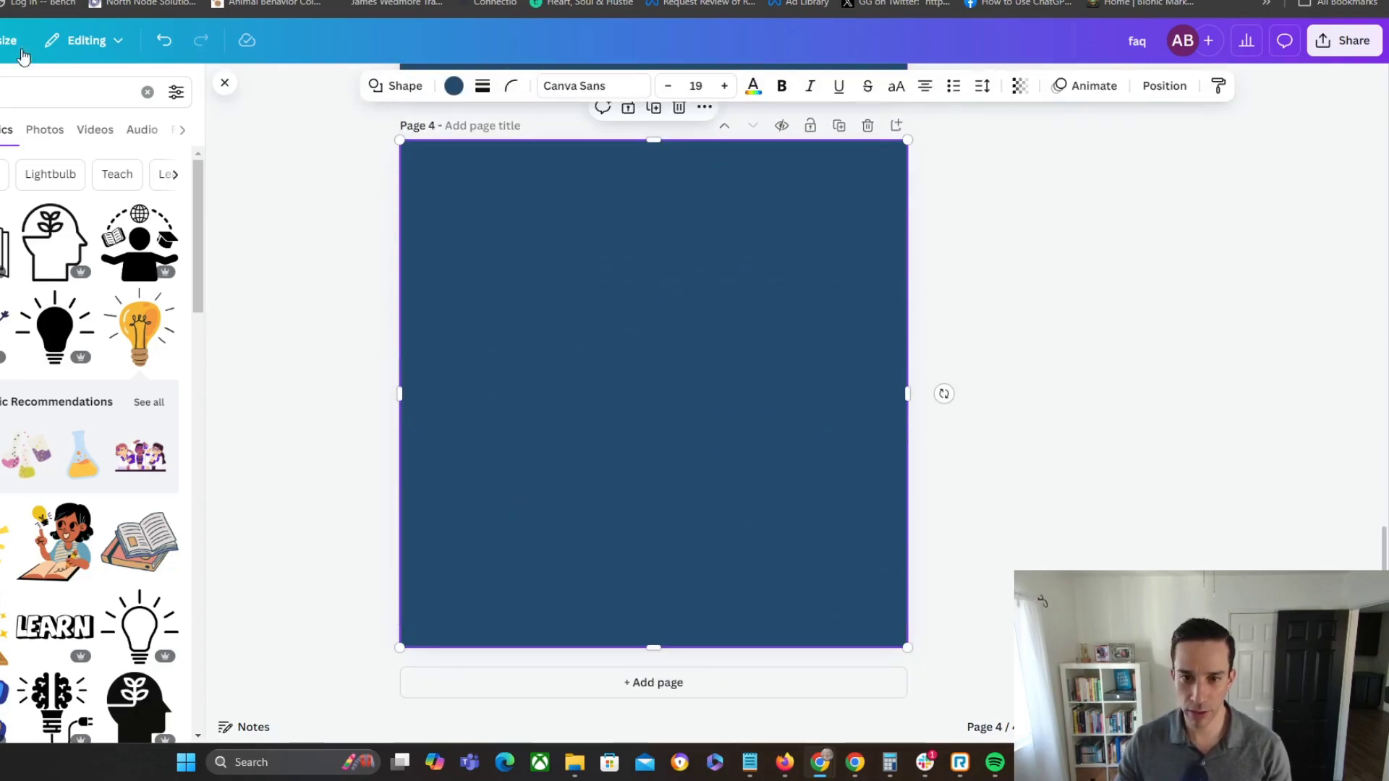
- Search Canva graphics for 'blog' and browse the blog-themed icon results
click(32, 93)
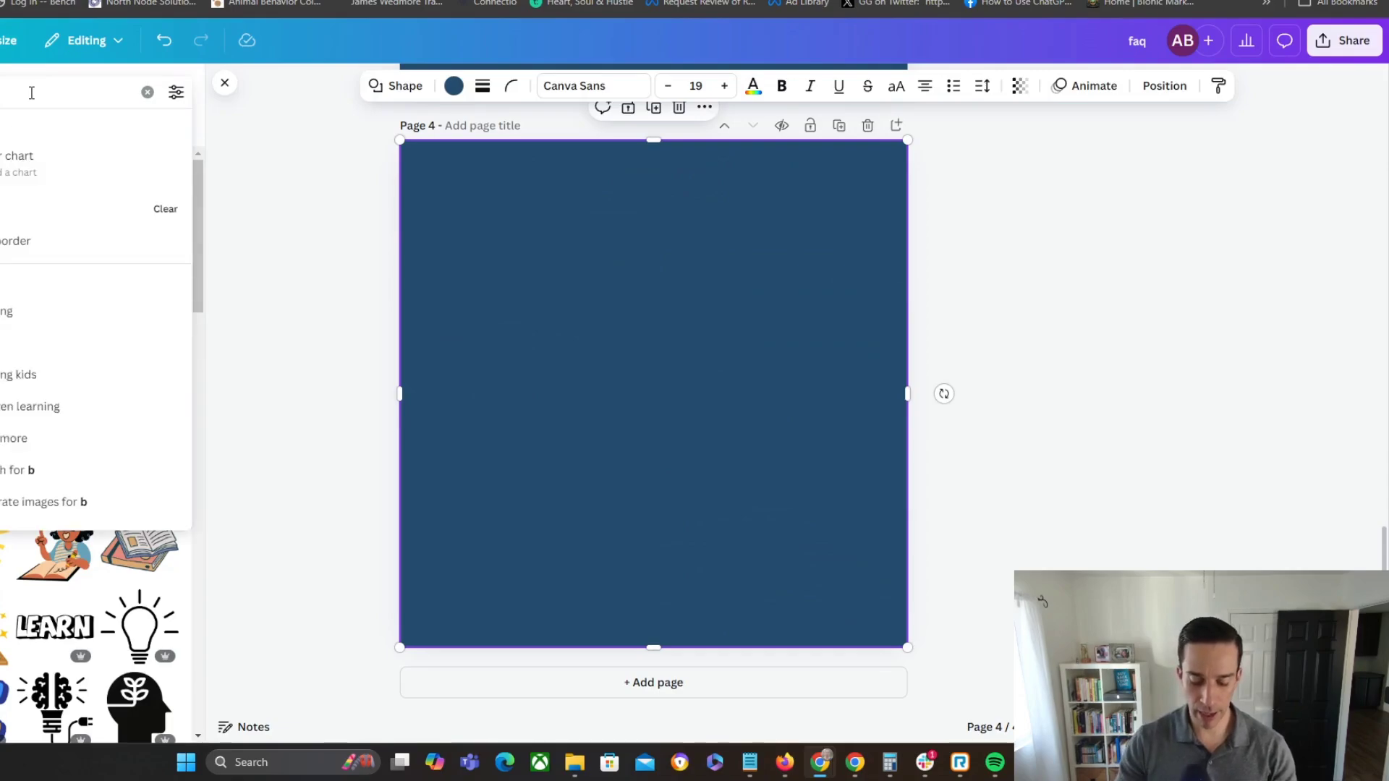
text(blog)
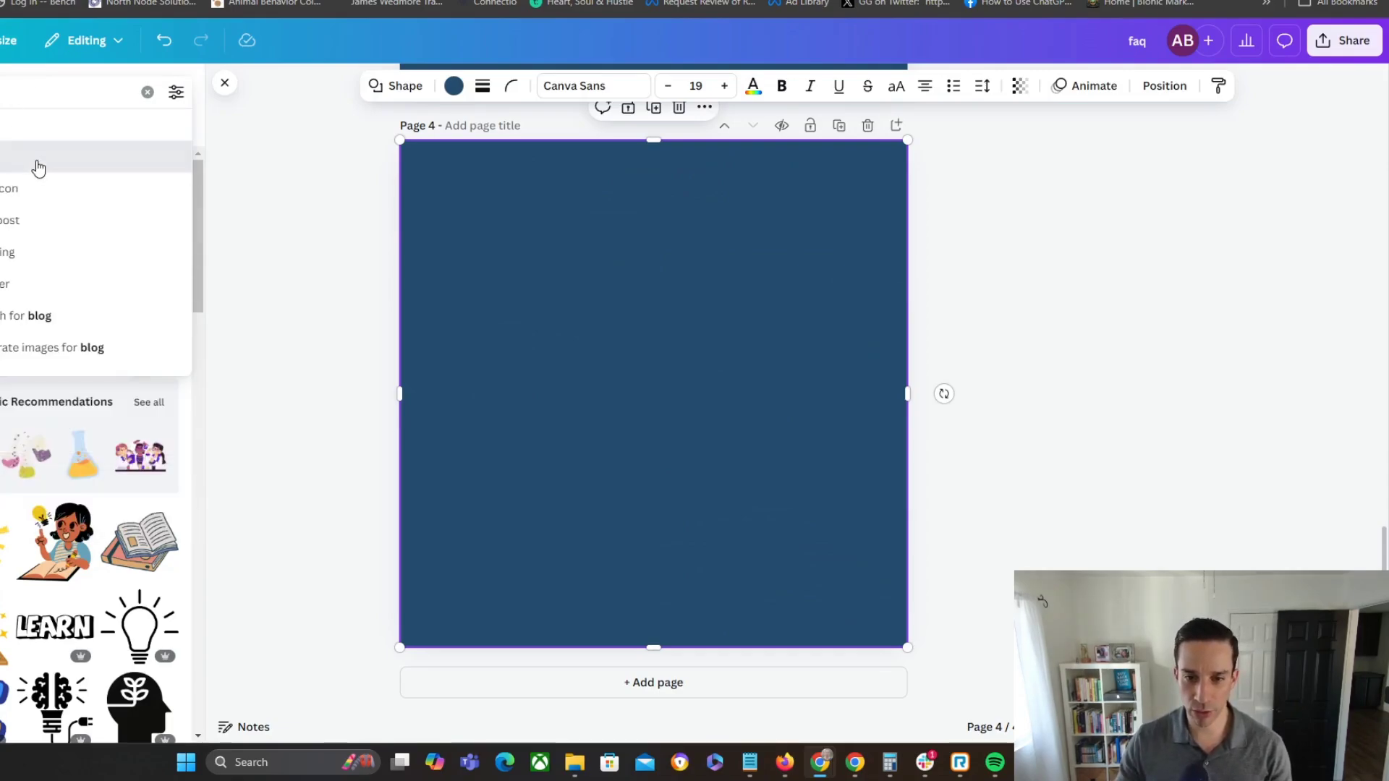
click(36, 165)
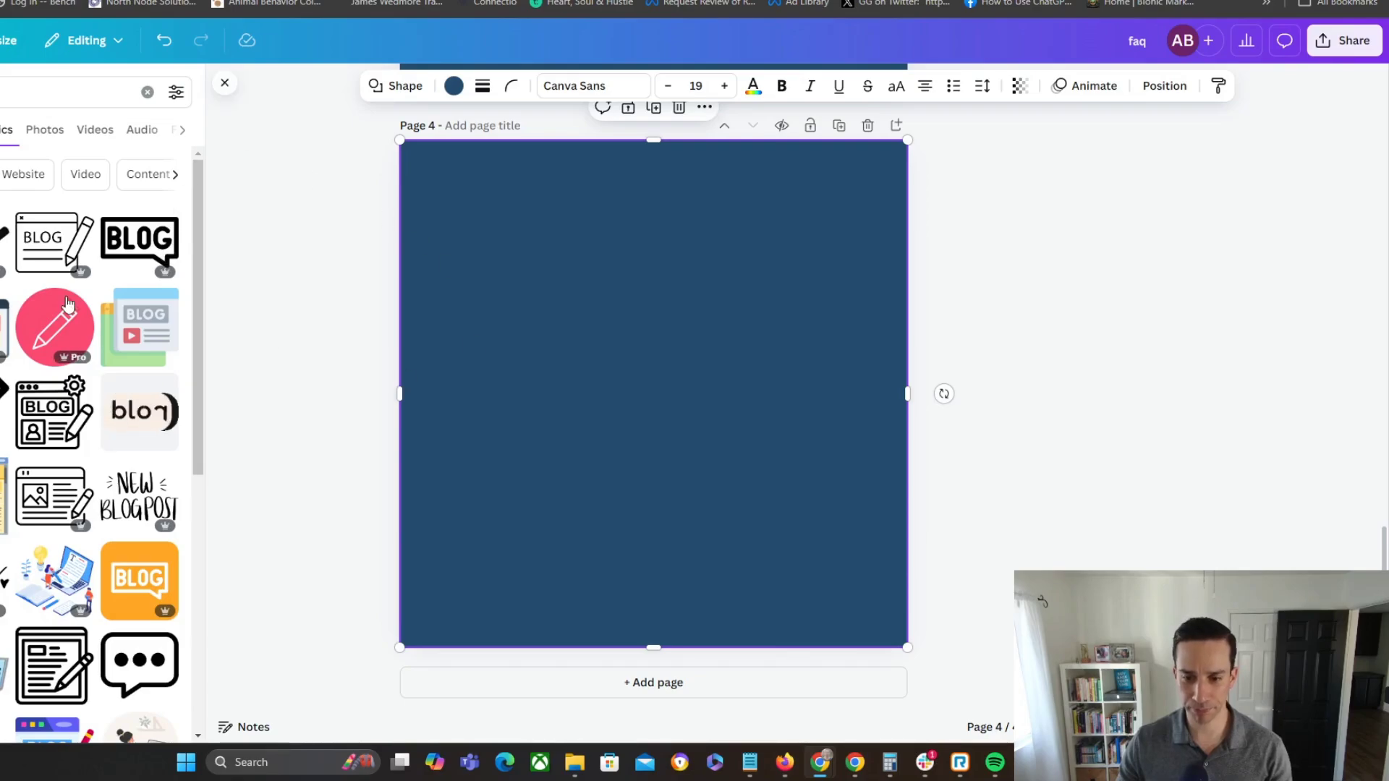
scroll(59, 332, down, 3)
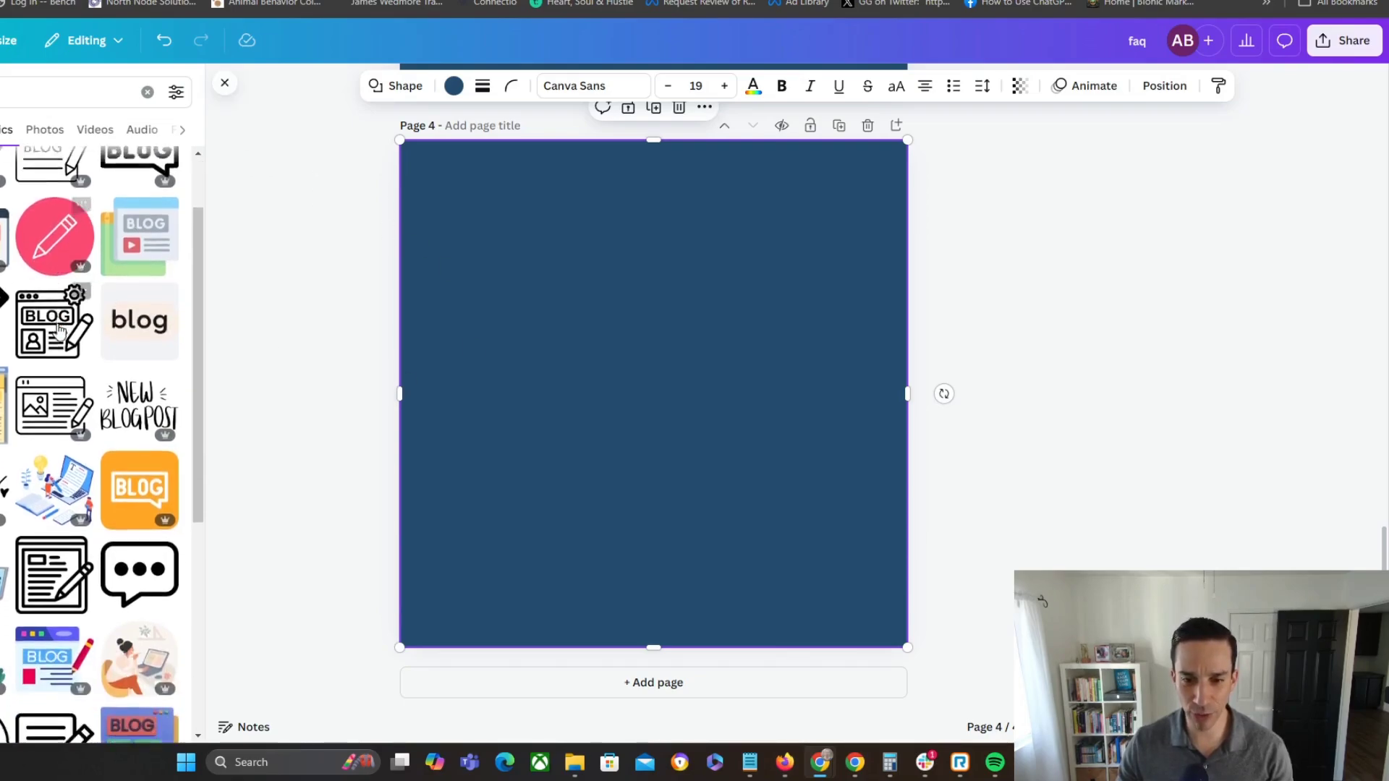
scroll(59, 331, up, 3)
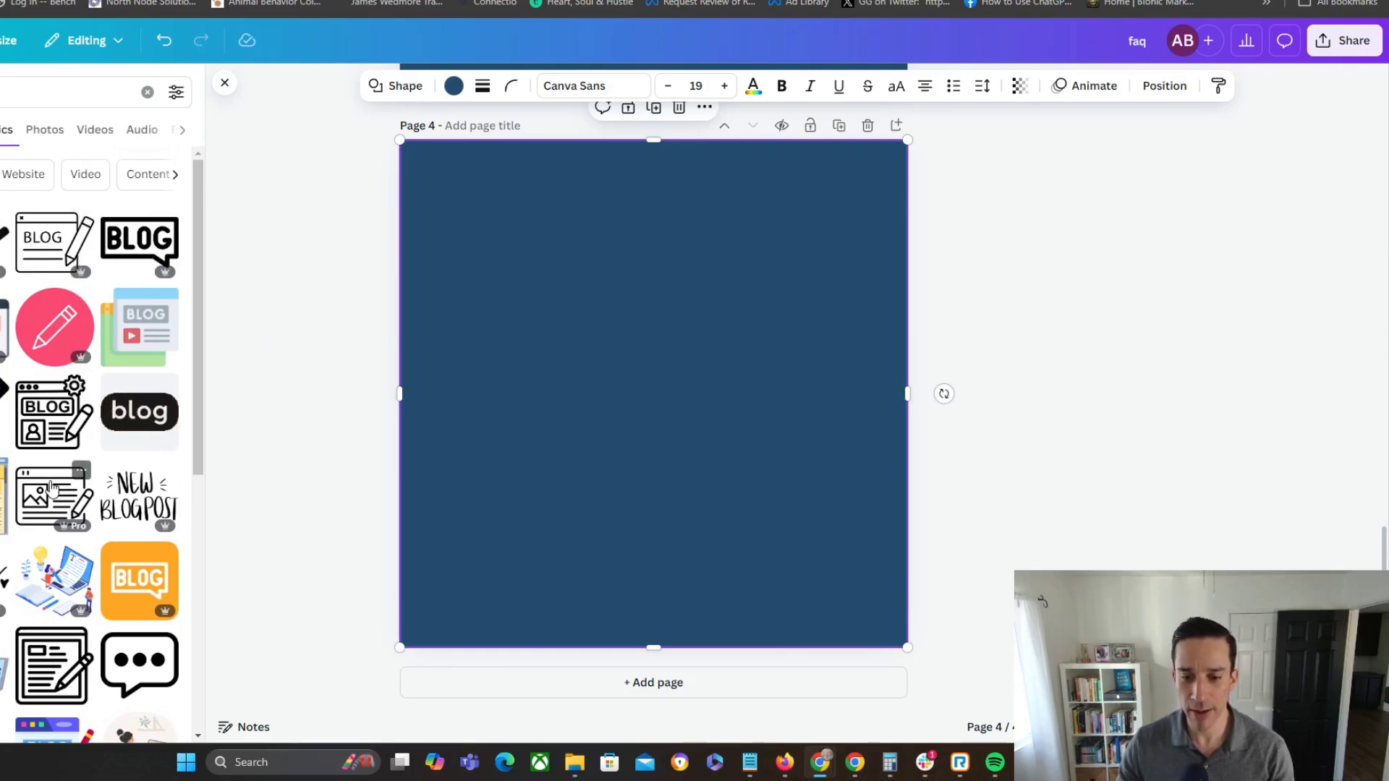
scroll(52, 484, down, 2)
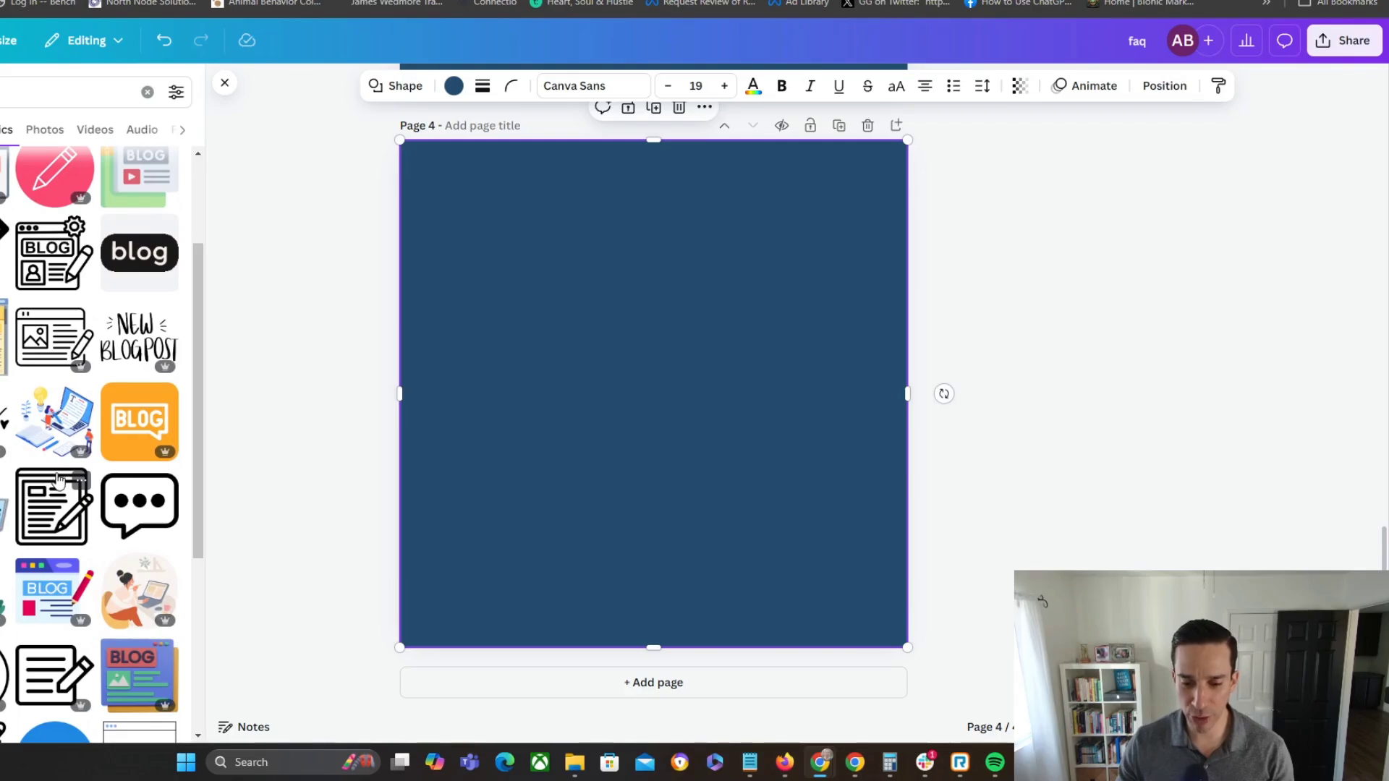
scroll(64, 478, down, 6)
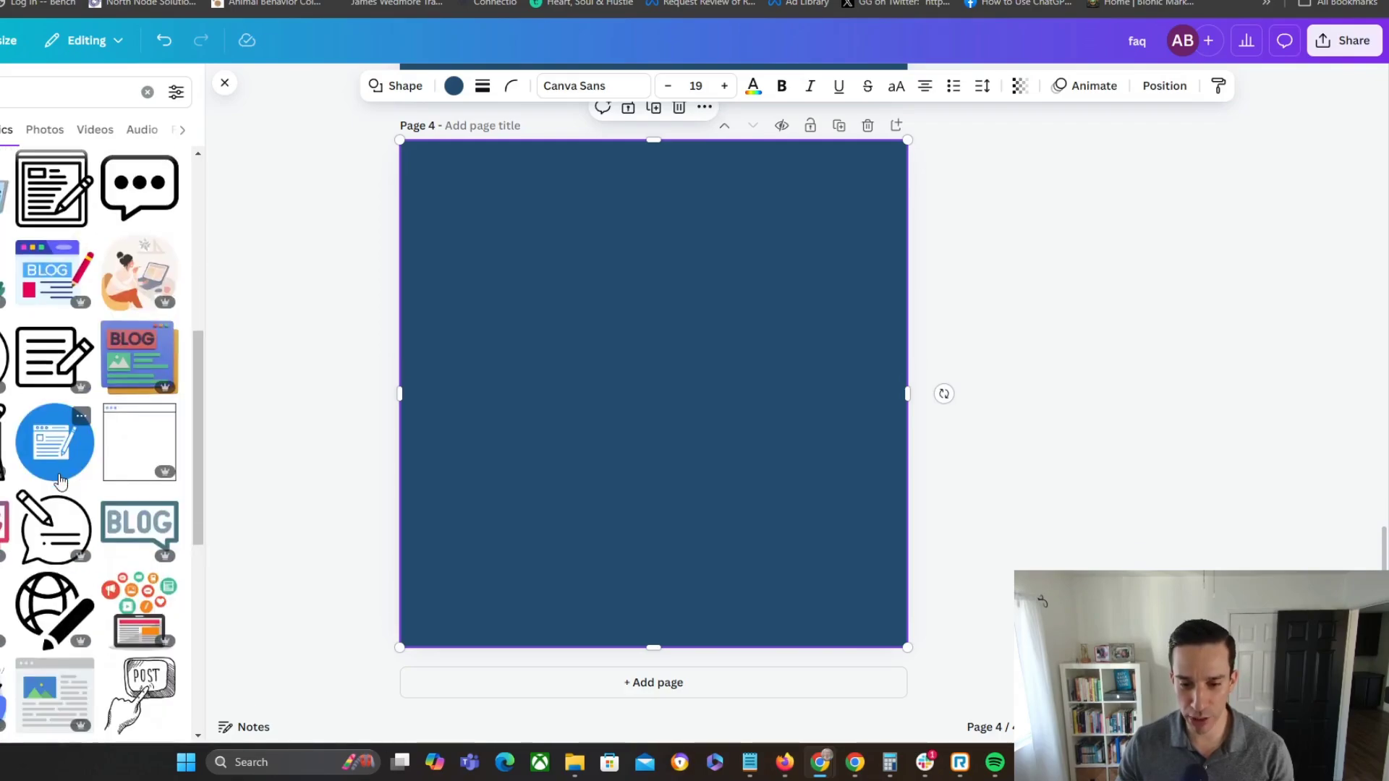
scroll(60, 477, down, 3)
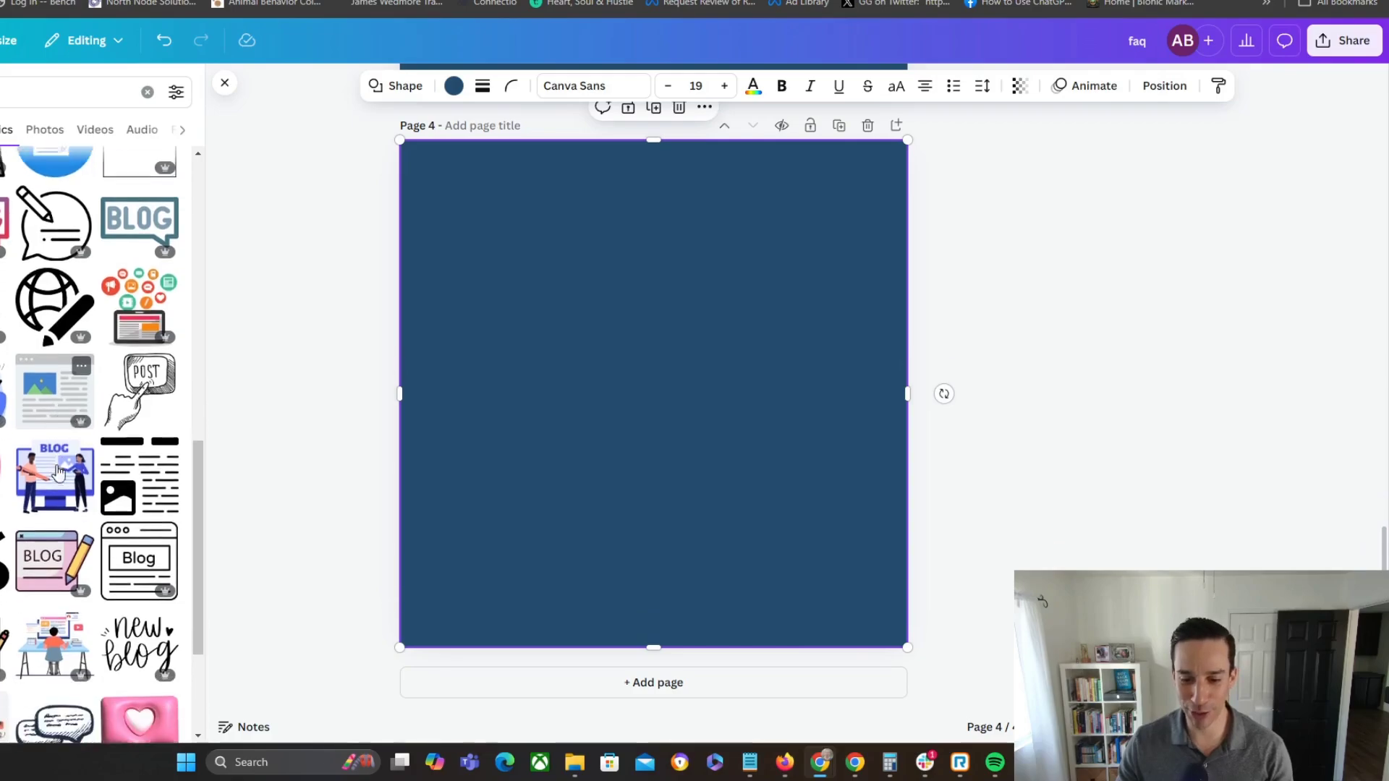
scroll(58, 470, down, 5)
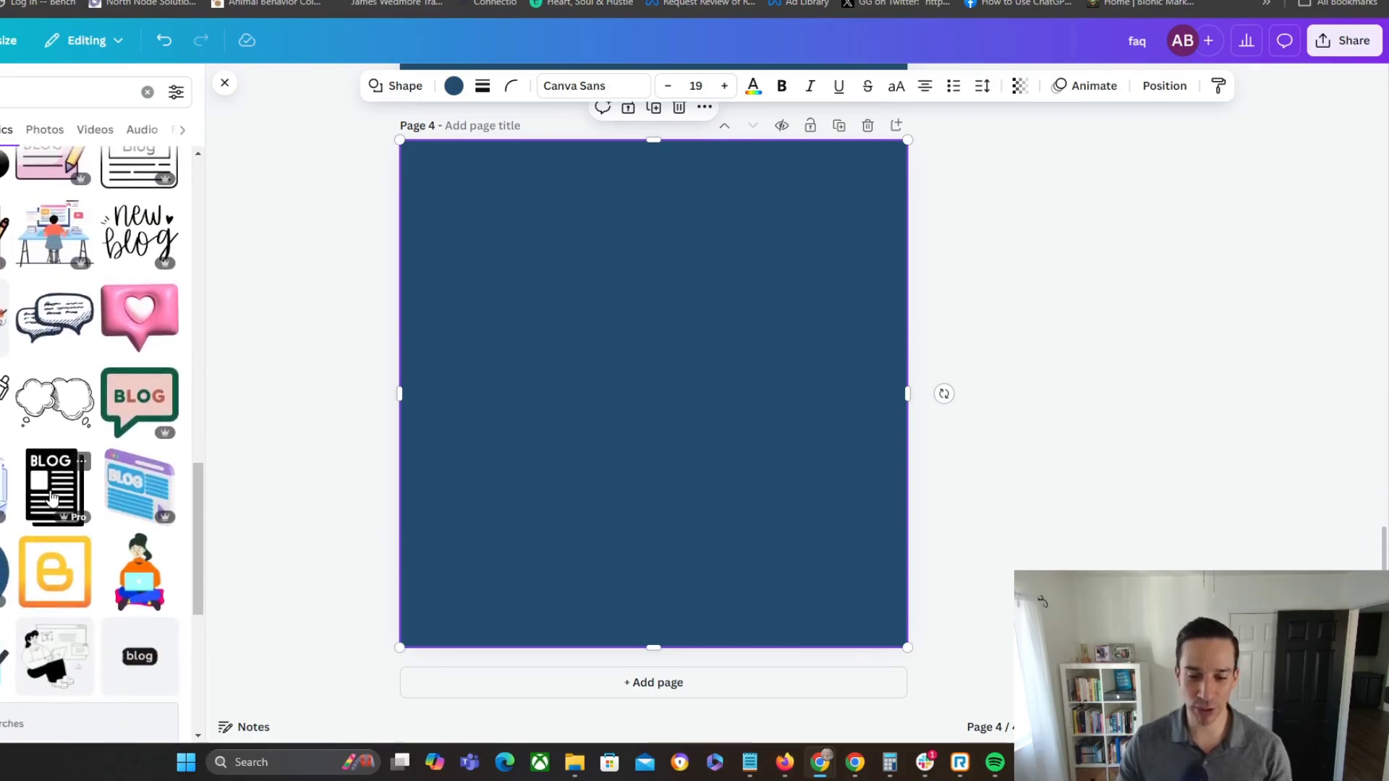
- Add the BLOG newspaper graphic to page 4, centre it and colour it white
click(51, 498)
drag(635, 382, 790, 572)
drag(679, 387, 673, 389)
click(647, 87)
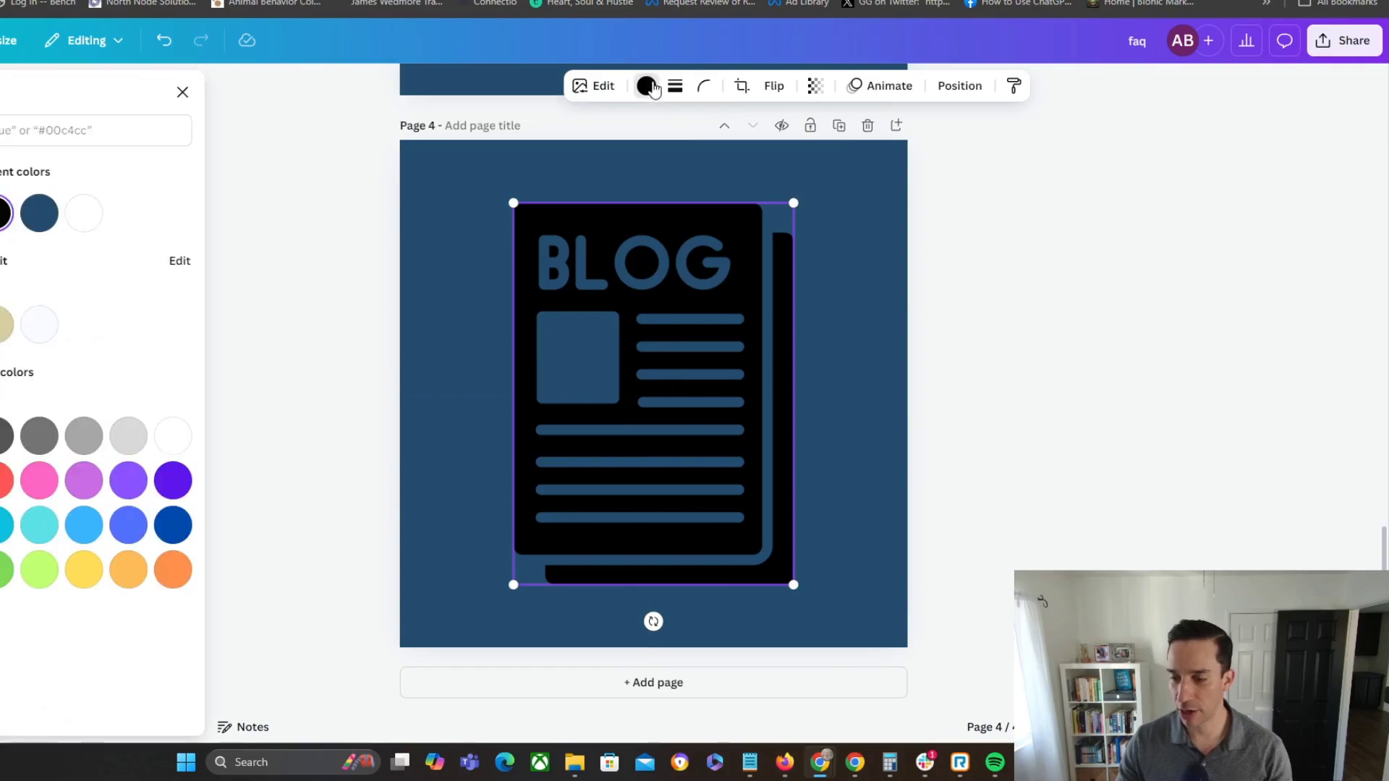
click(39, 324)
key(shift+Right)
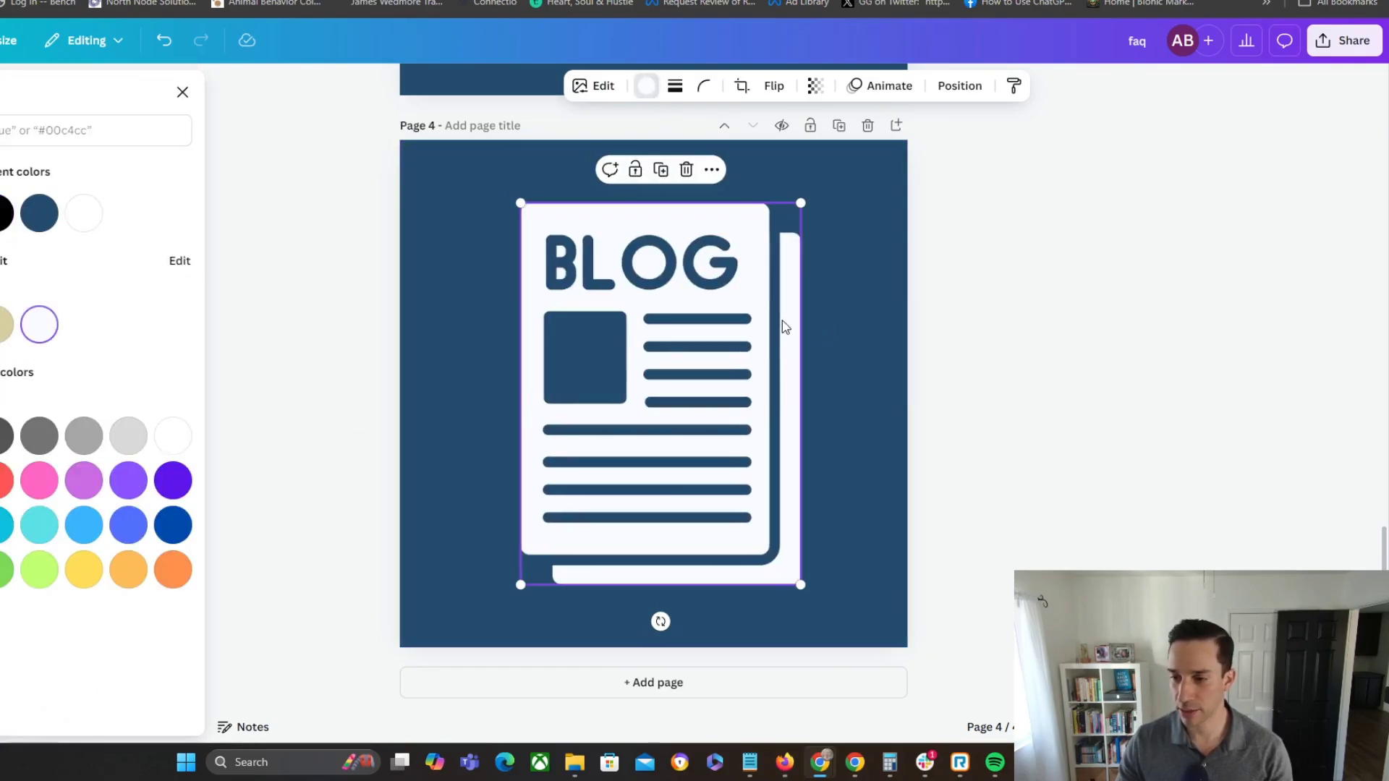
drag(685, 393, 677, 387)
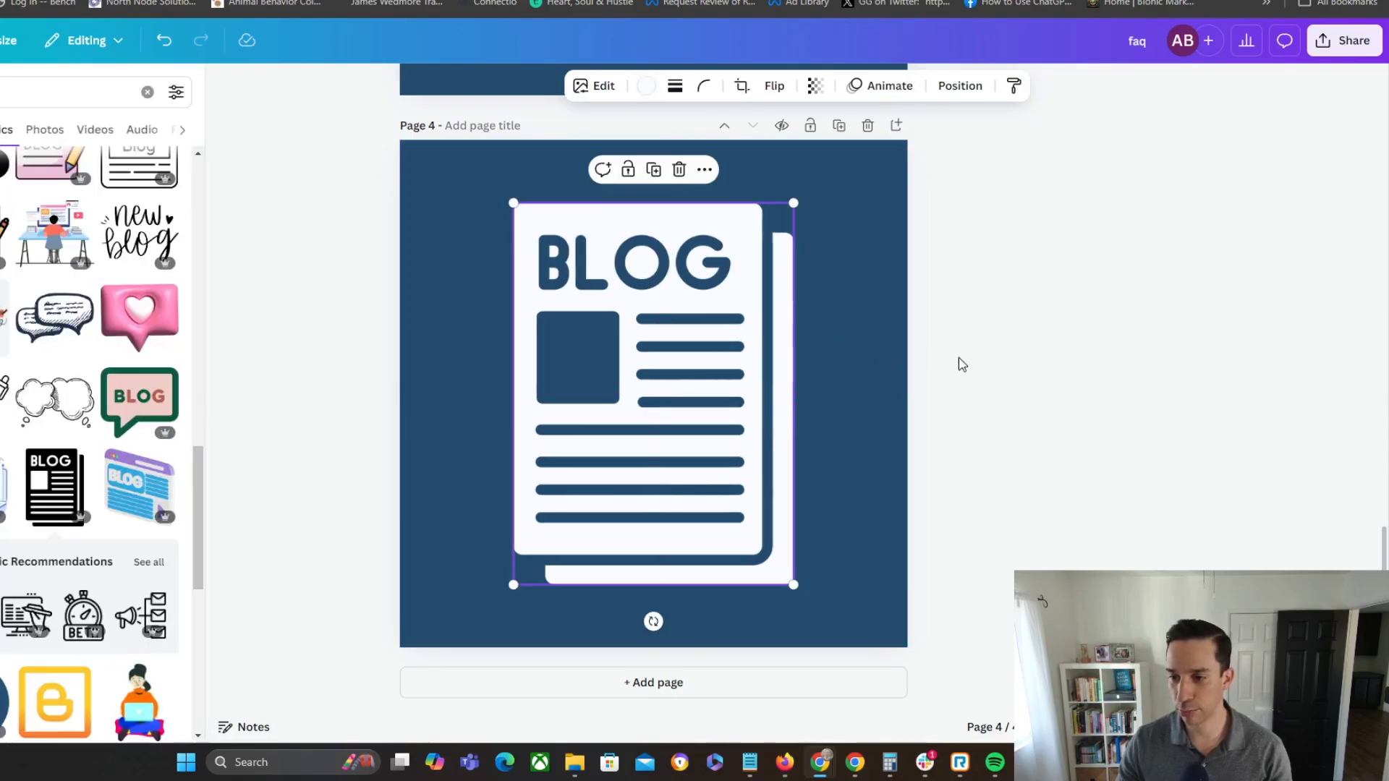
click(1013, 365)
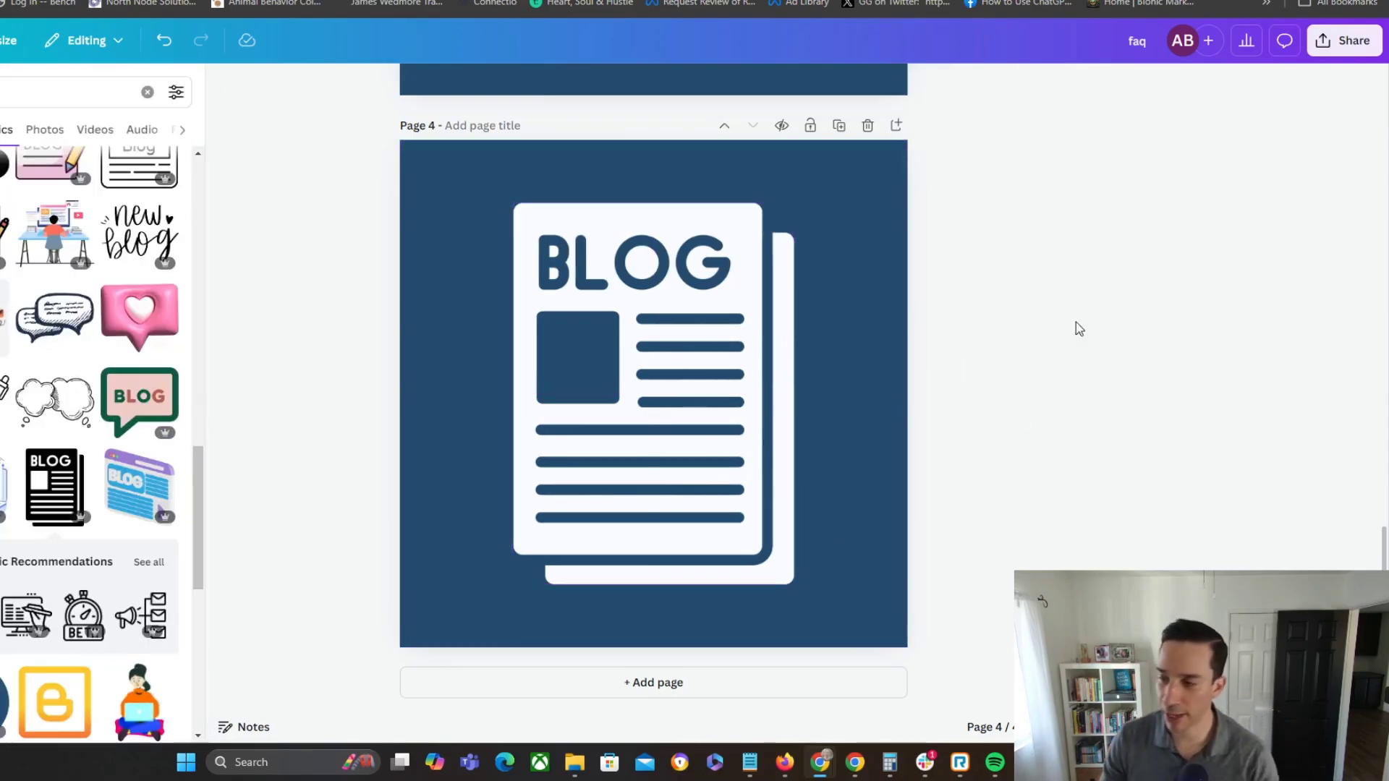
- Rename the design 'blog', download it as PNG, and return to Ads Manager
click(1139, 45)
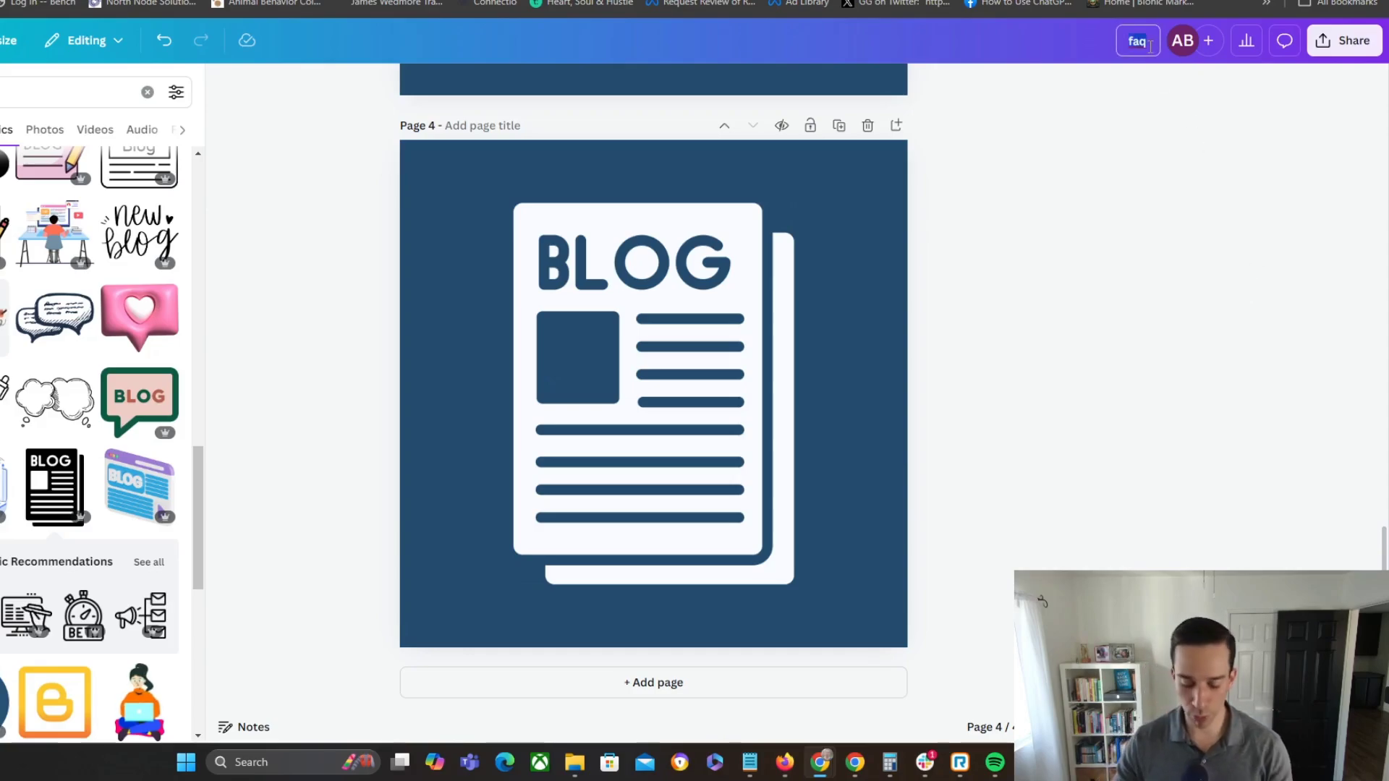
text(blog)
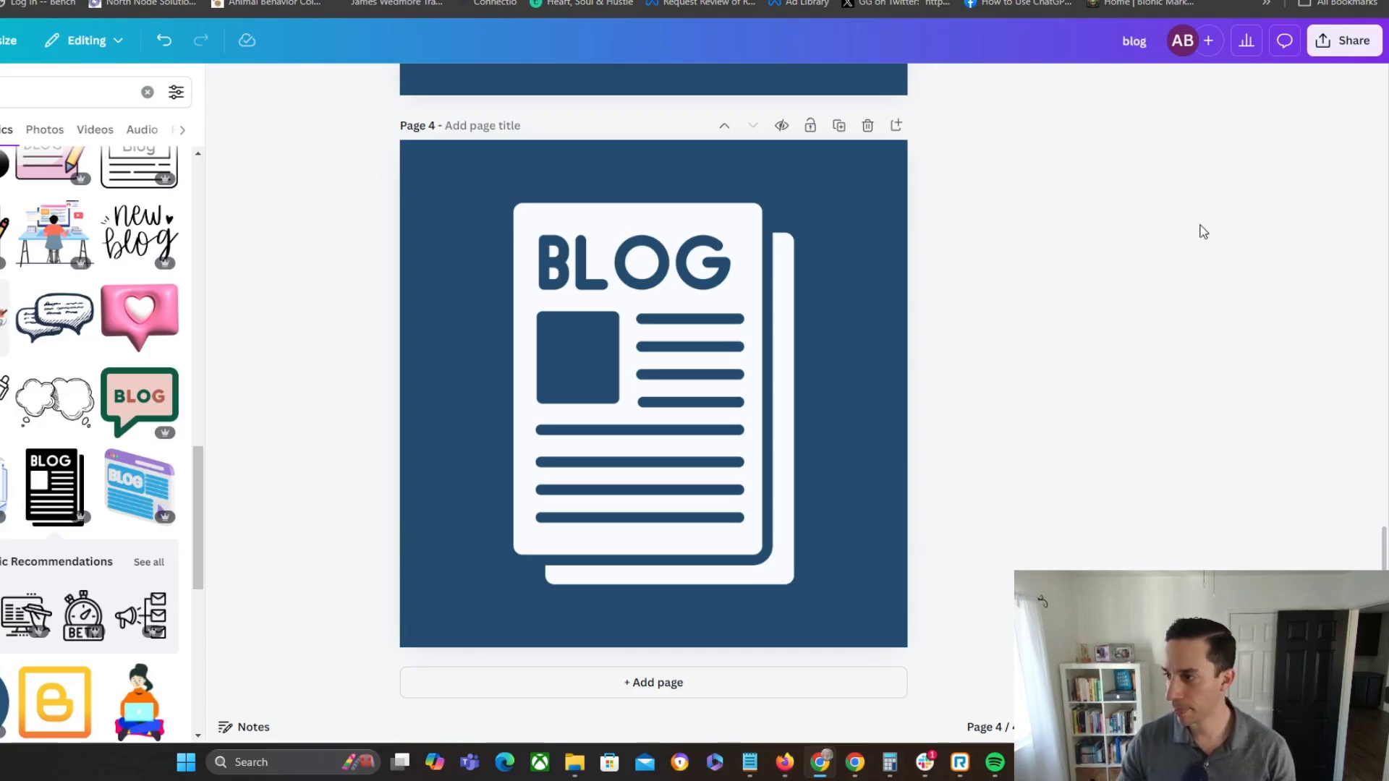
click(1350, 40)
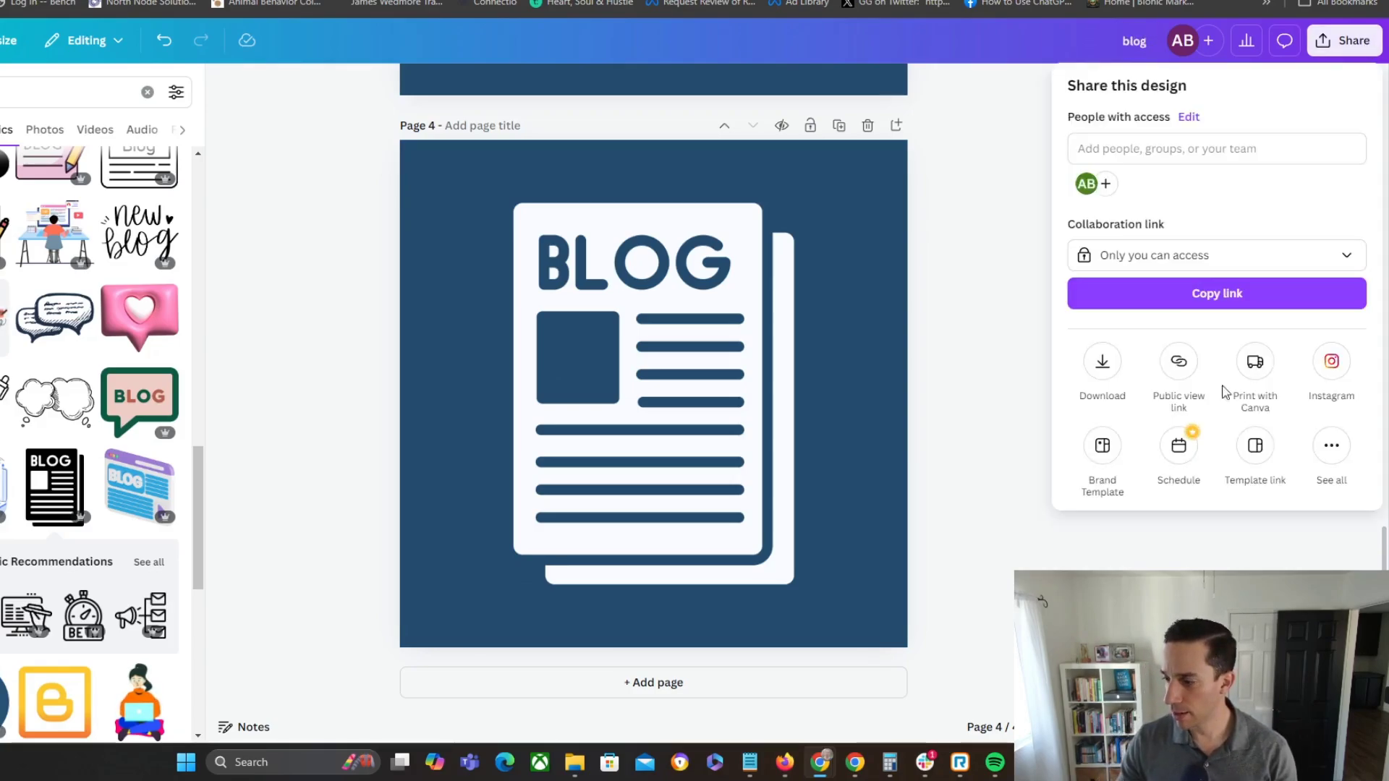
click(1092, 356)
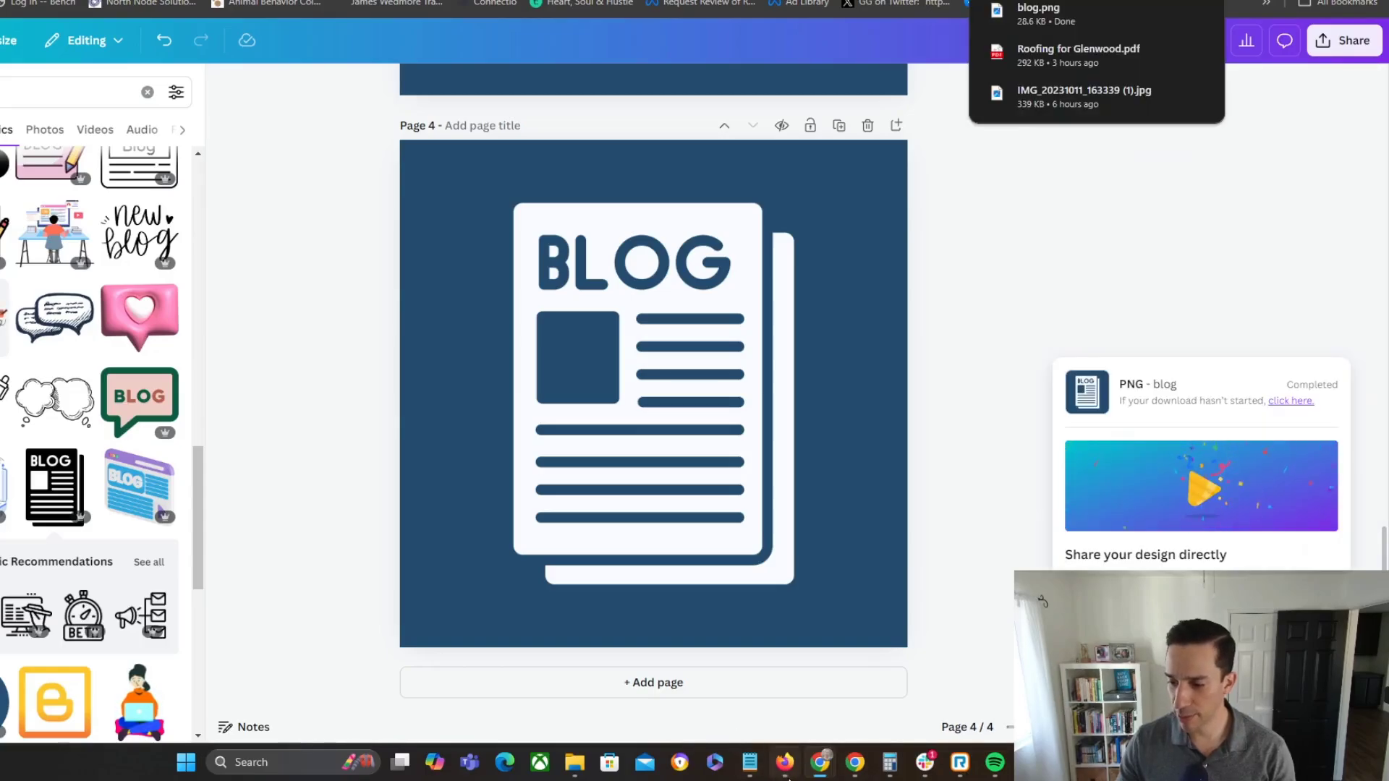
click(787, 768)
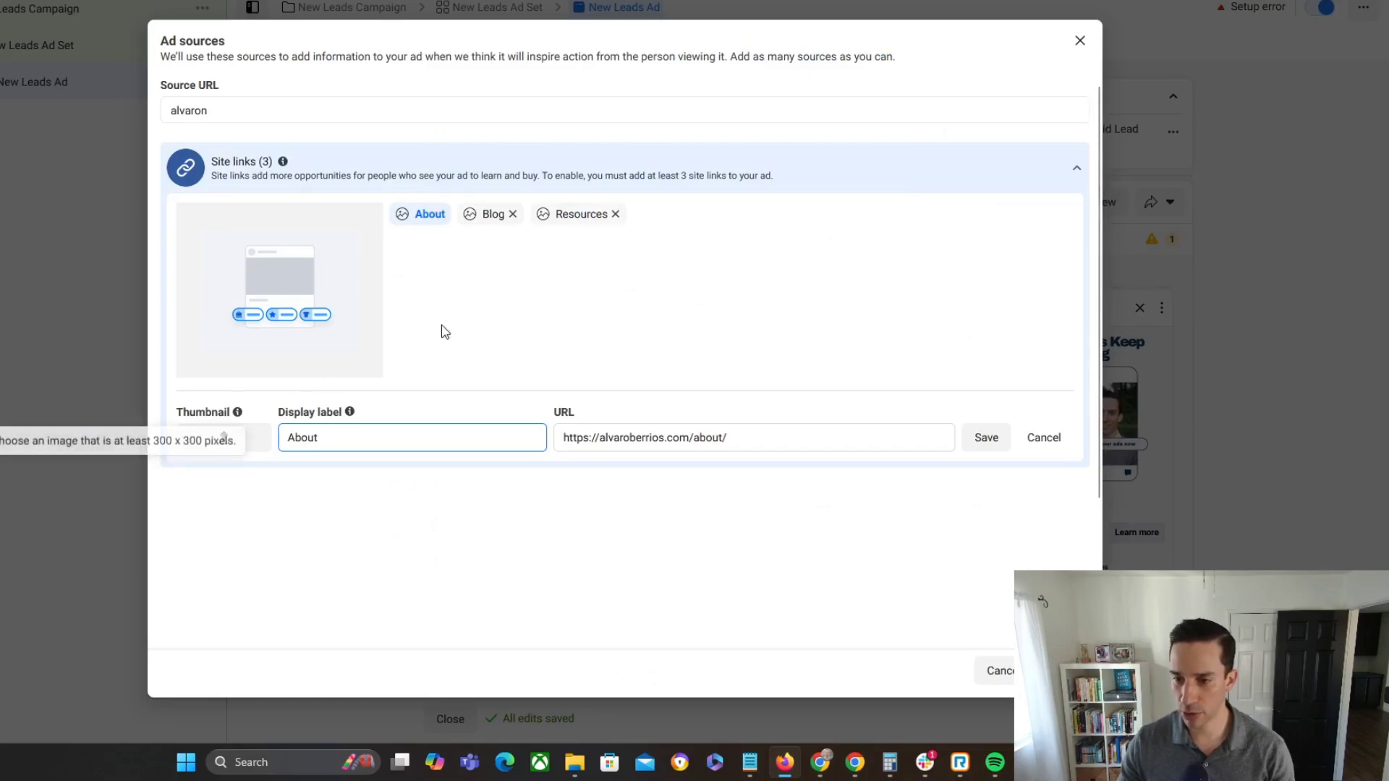
- Upload the 'blog' image file as the Blog site link's thumbnail
click(492, 214)
click(620, 320)
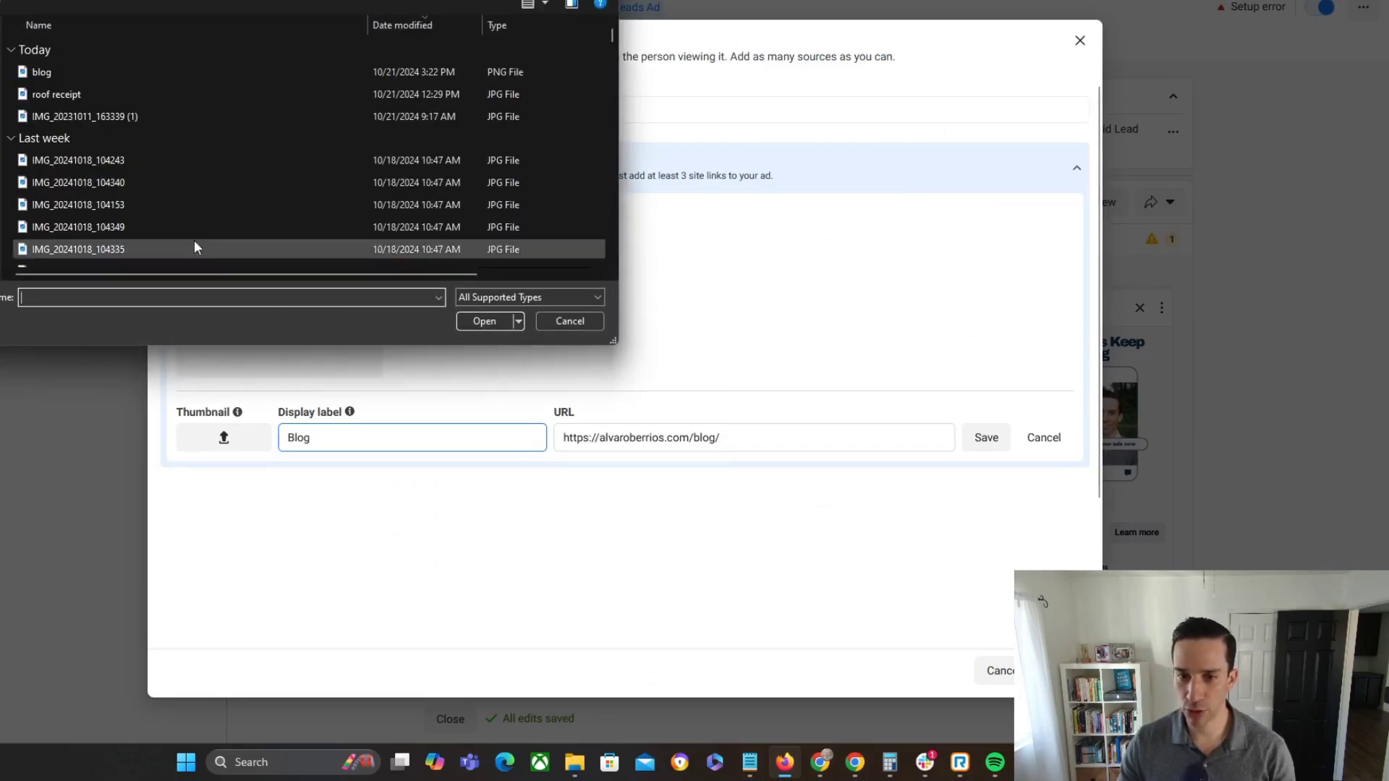
click(102, 71)
click(484, 321)
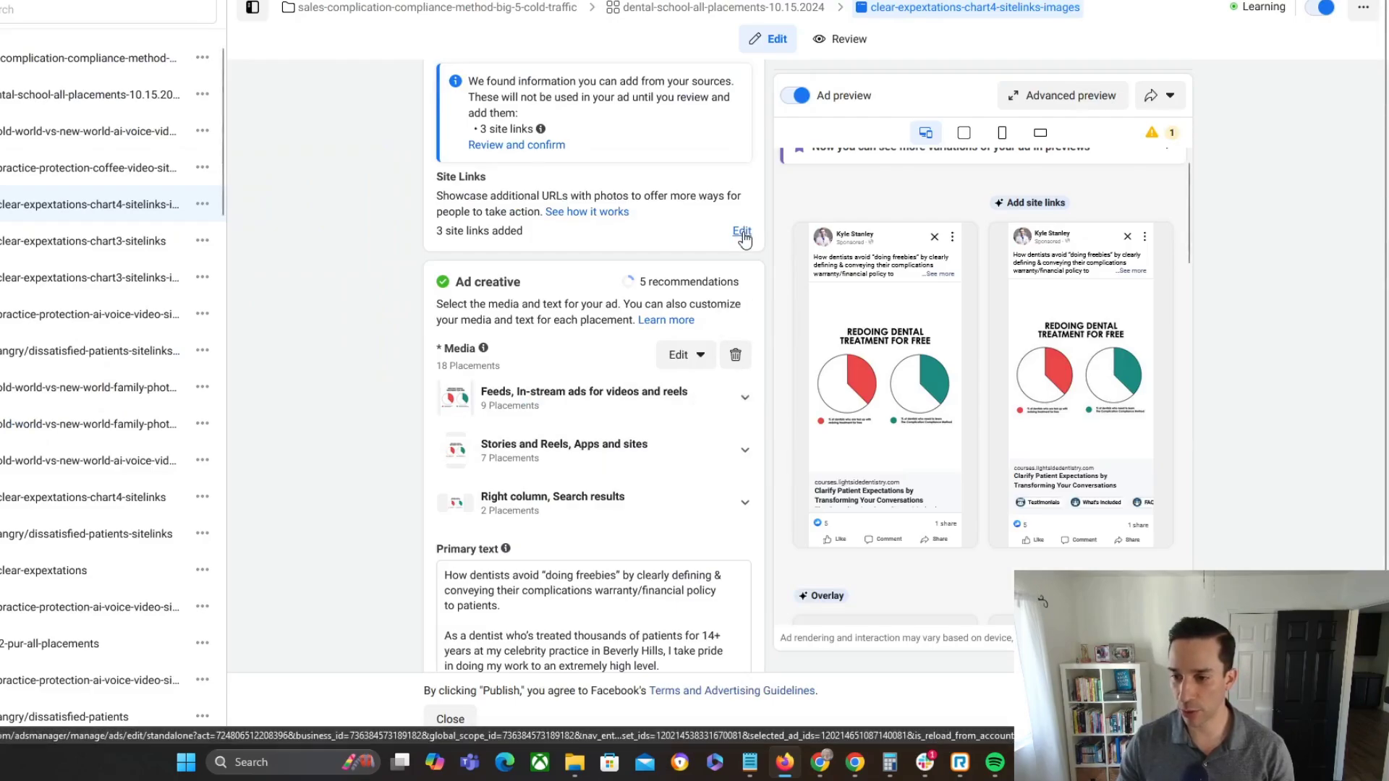
- Preview the icon thumbnails of the Testimonials, What's Included and FAQs site links
click(741, 232)
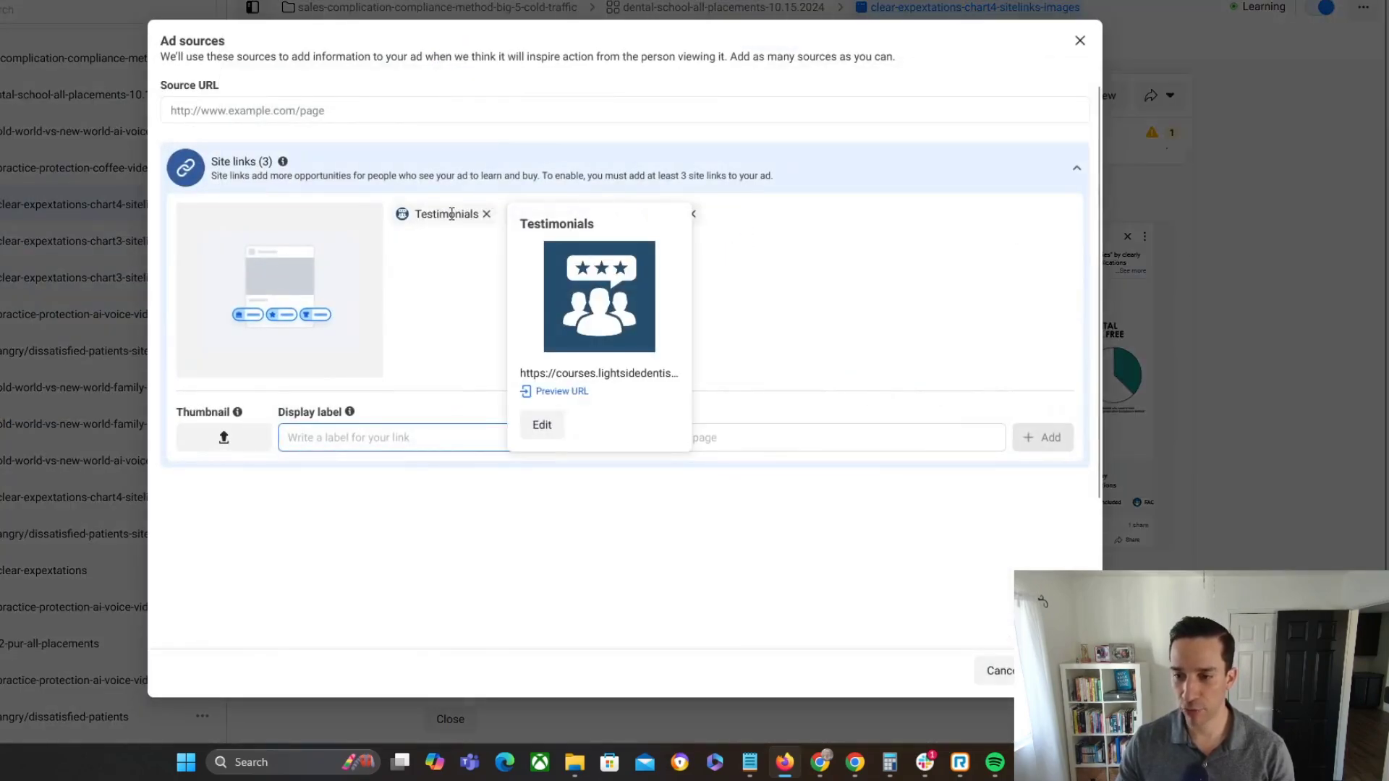
mouse_move(534, 212)
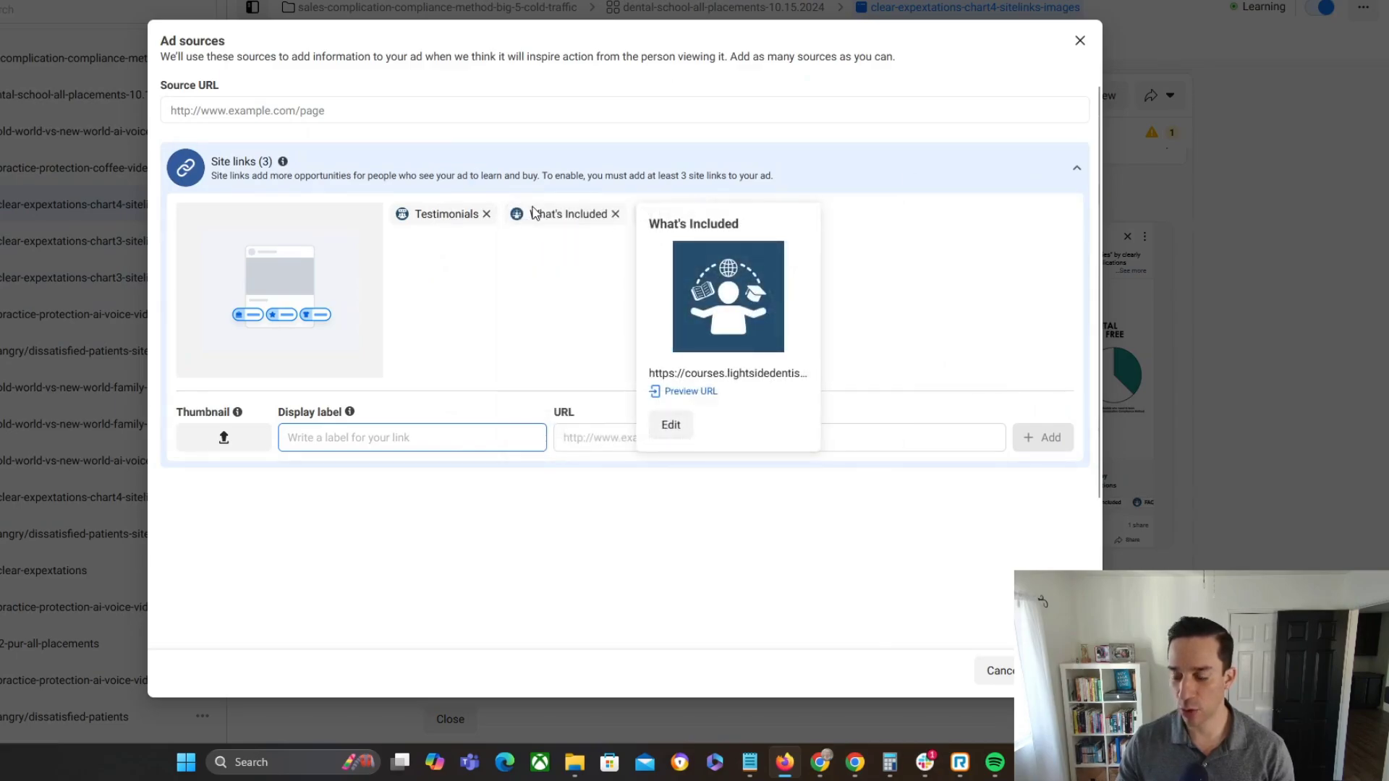
mouse_move(672, 217)
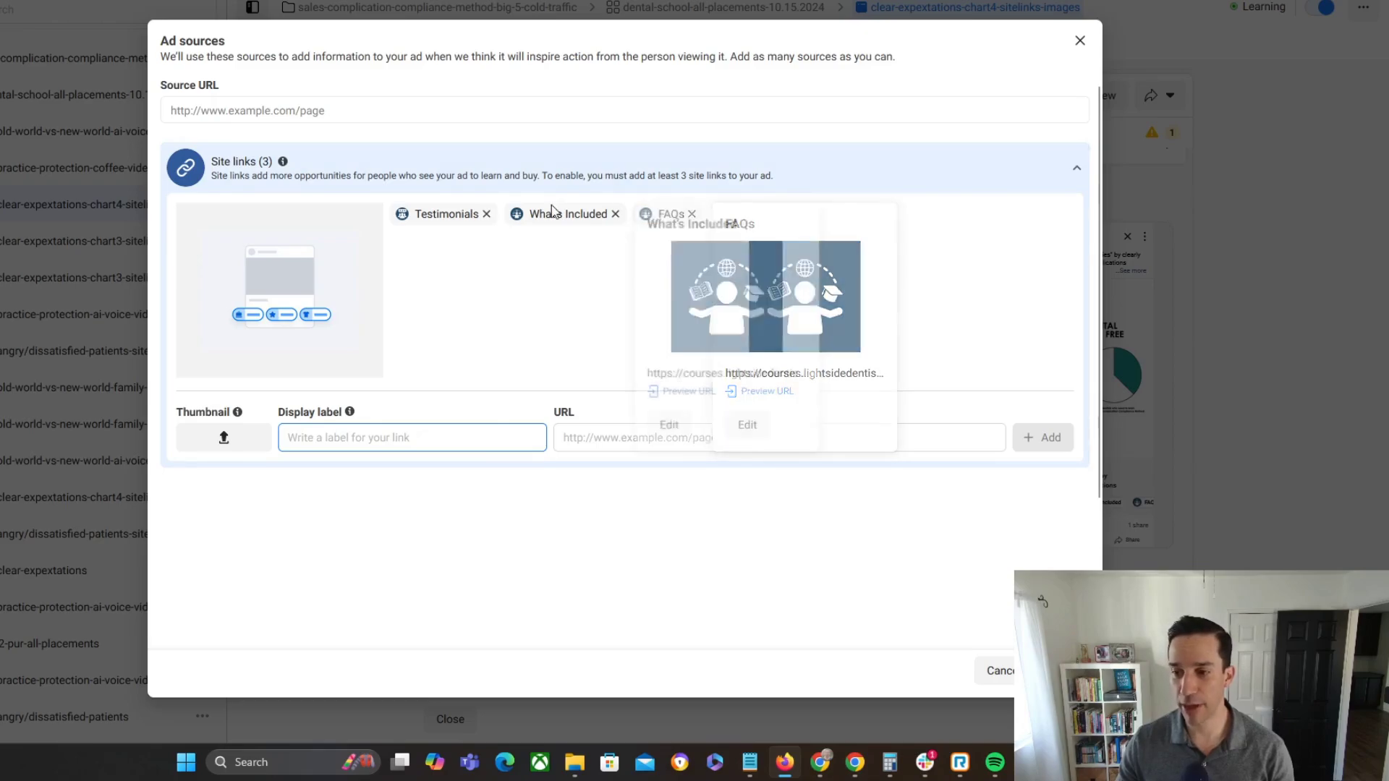
mouse_move(460, 208)
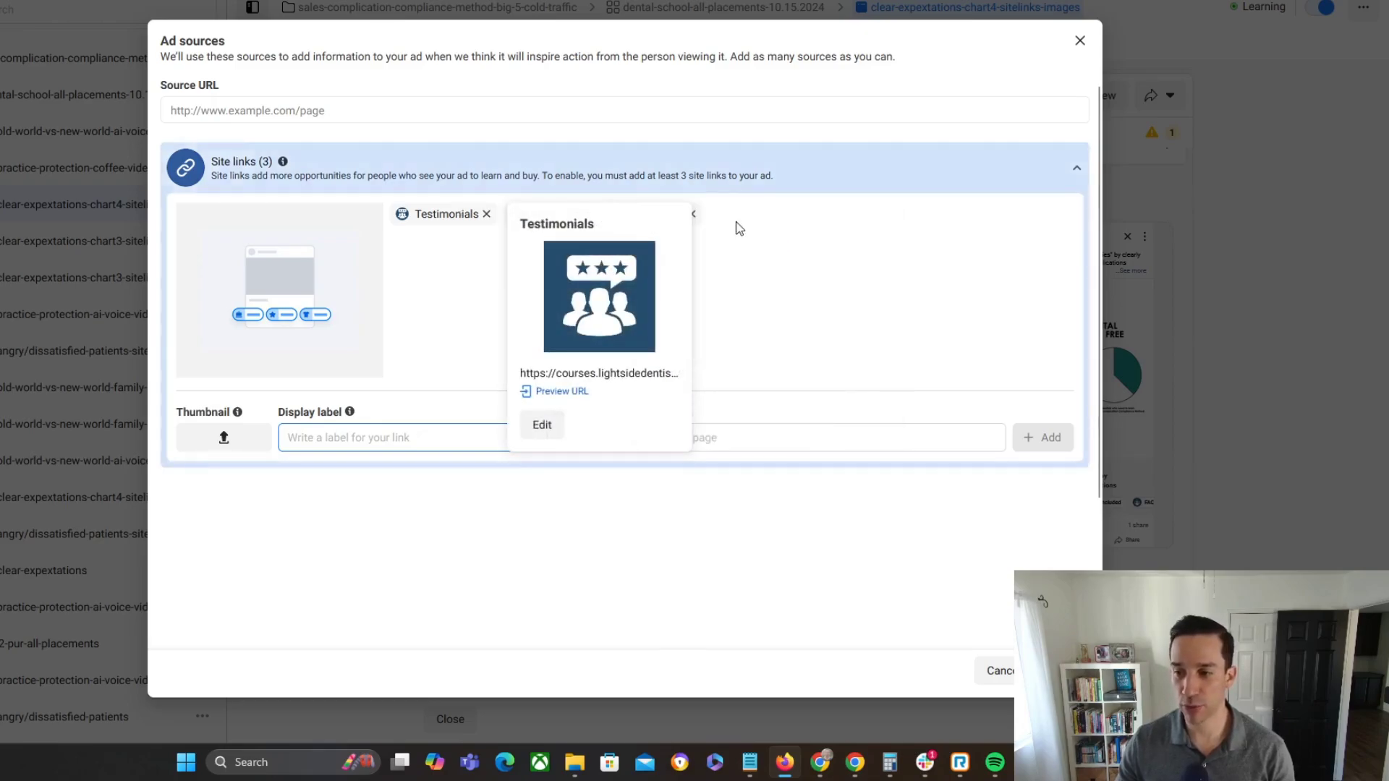